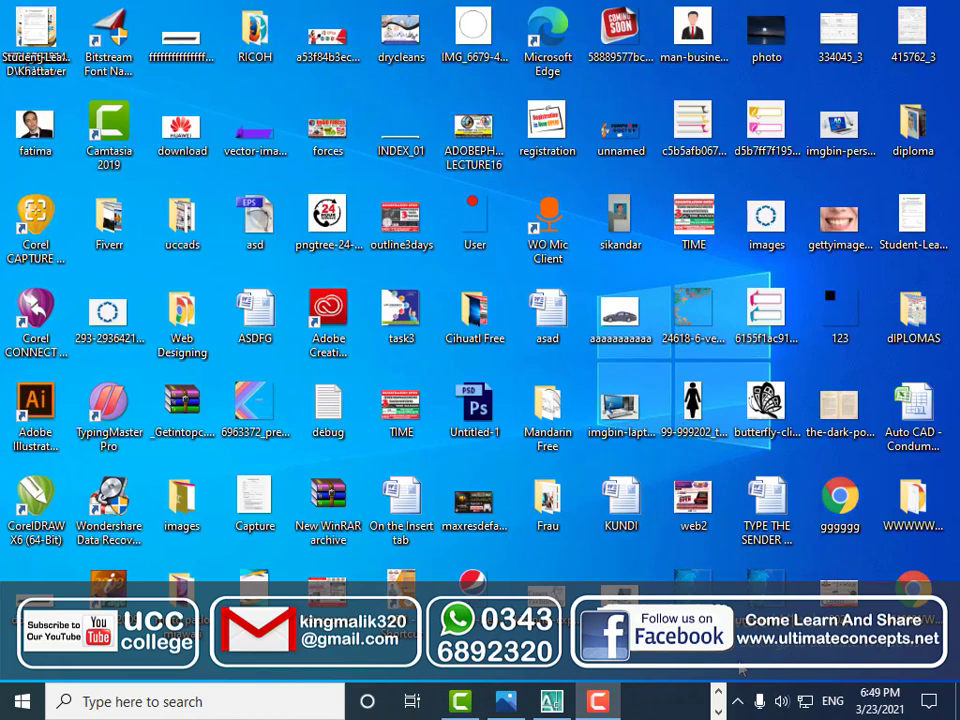
Open the fourth Student Practice .dwg file from the STUDENT PRACTICE search results in AutoCAD.
{"action": "left_click", "coordinate": [721, 690]}
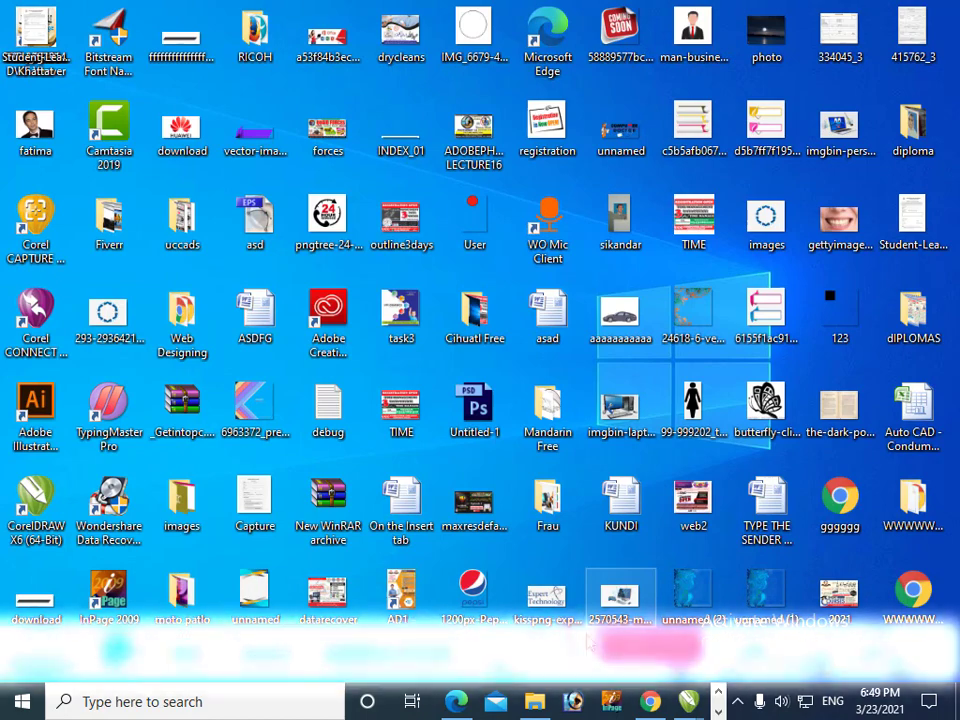
{"action": "left_click", "coordinate": [540, 702]}
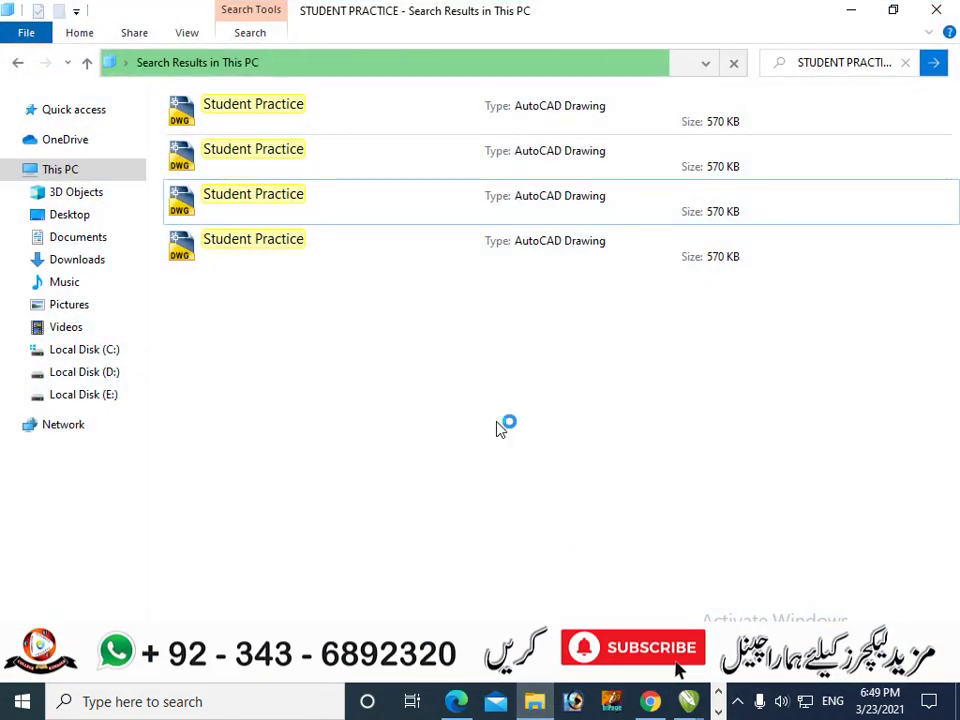
{"action": "double_click", "coordinate": [282, 240]}
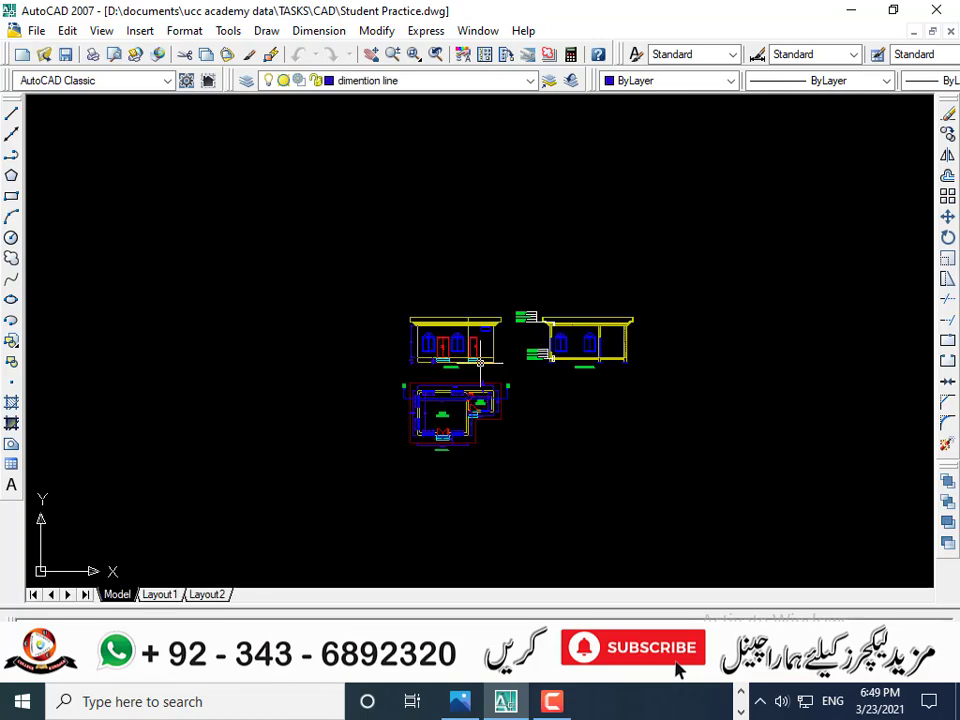
{"action": "scroll", "coordinate": [514, 345], "scroll_direction": "up", "scroll_amount": 1}
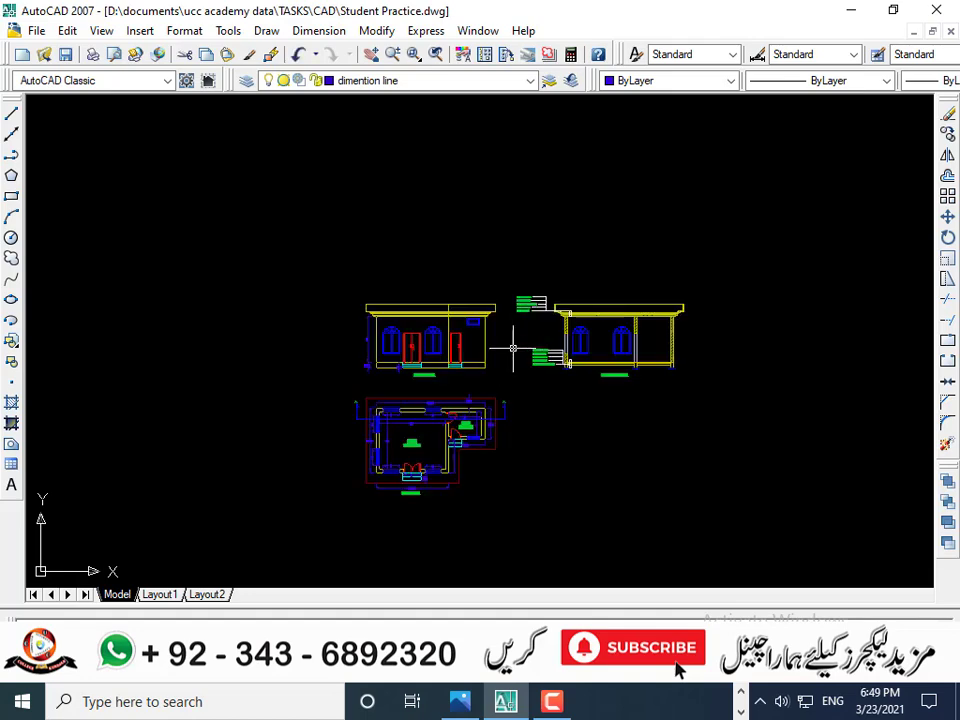
{"action": "scroll", "coordinate": [513, 348], "scroll_direction": "up", "scroll_amount": 1}
{"action": "scroll", "coordinate": [505, 350], "scroll_direction": "up", "scroll_amount": 1}
{"action": "scroll", "coordinate": [385, 295], "scroll_direction": "up", "scroll_amount": 1}
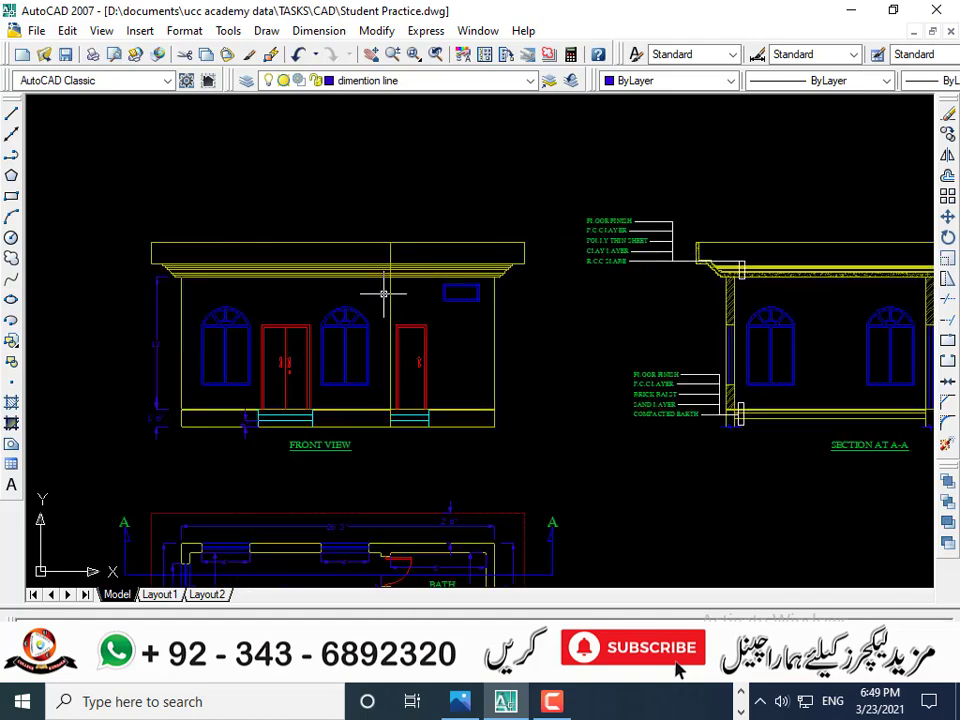
{"action": "scroll", "coordinate": [395, 360], "scroll_direction": "up", "scroll_amount": 1}
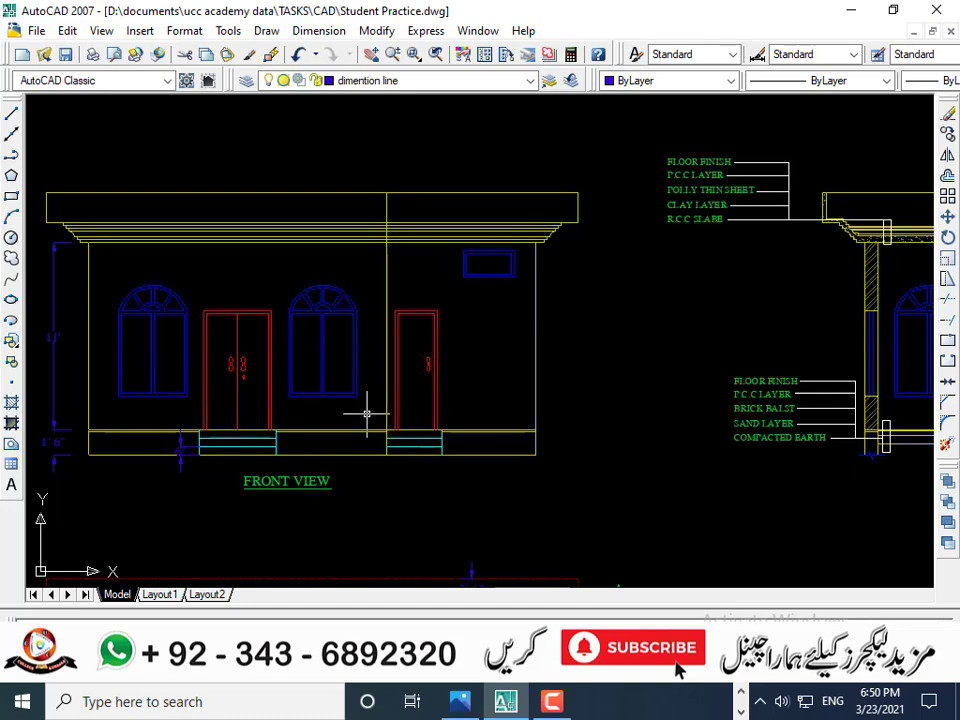
{"action": "scroll", "coordinate": [791, 447], "scroll_direction": "down", "scroll_amount": 2}
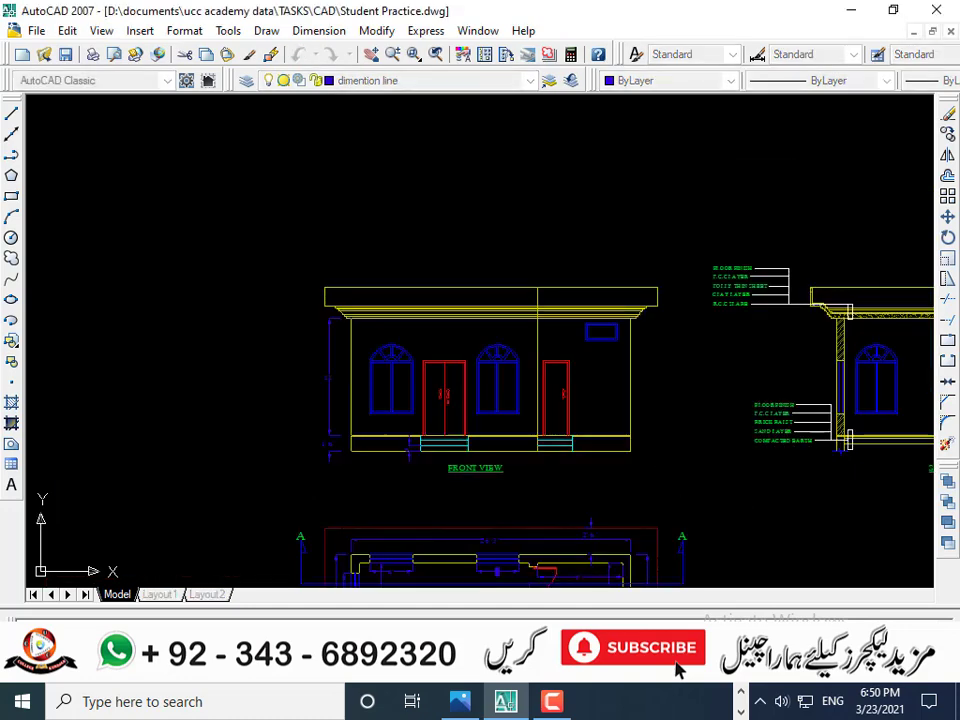
{"action": "mouse_move", "coordinate": [680, 468]}
{"action": "middle_mouse_down"}
{"action": "mouse_move", "coordinate": [611, 391]}
{"action": "mouse_move", "coordinate": [574, 244]}
{"action": "middle_mouse_up"}
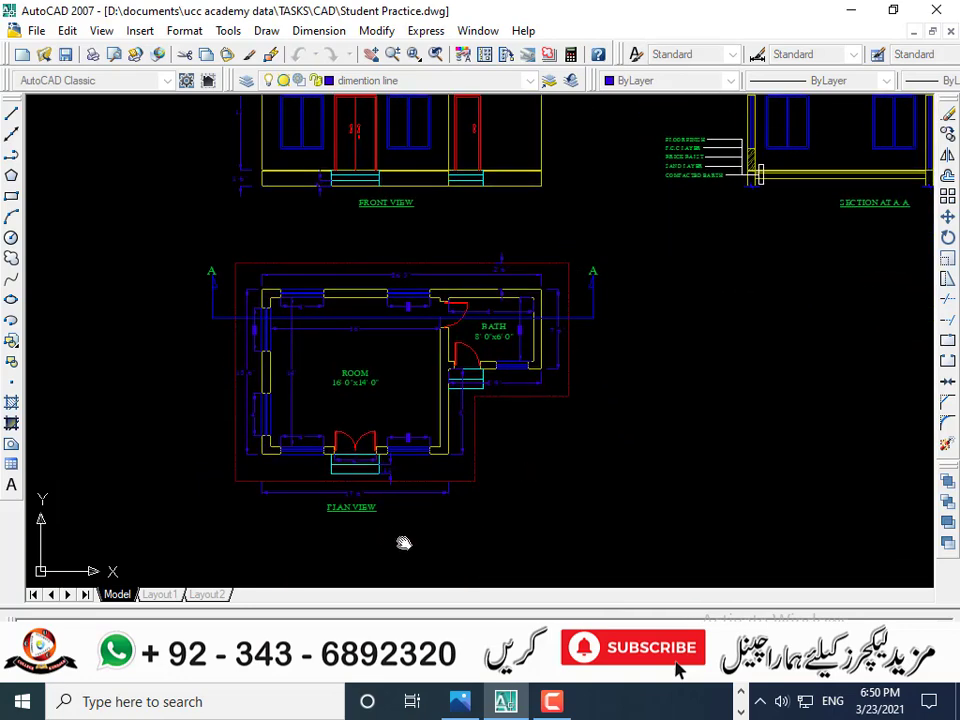
{"action": "scroll", "coordinate": [379, 507], "scroll_direction": "up", "scroll_amount": 3}
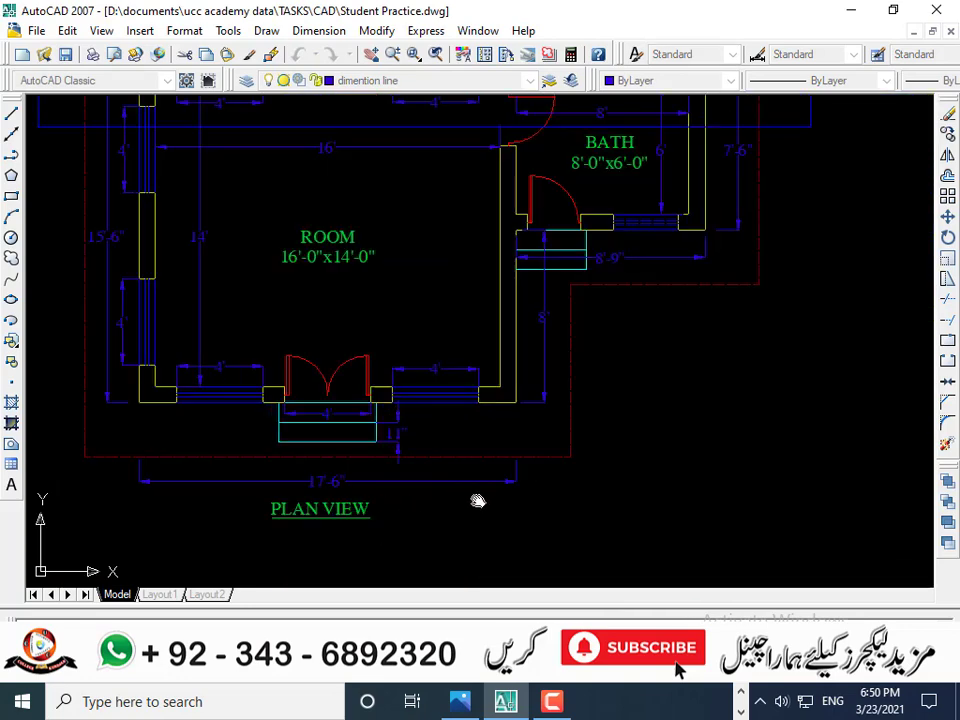
{"action": "mouse_move", "coordinate": [429, 332]}
{"action": "middle_mouse_down"}
{"action": "mouse_move", "coordinate": [433, 446]}
{"action": "mouse_move", "coordinate": [437, 420]}
{"action": "mouse_move", "coordinate": [669, 224]}
{"action": "middle_mouse_up"}
{"action": "scroll", "coordinate": [574, 296], "scroll_direction": "down", "scroll_amount": 1}
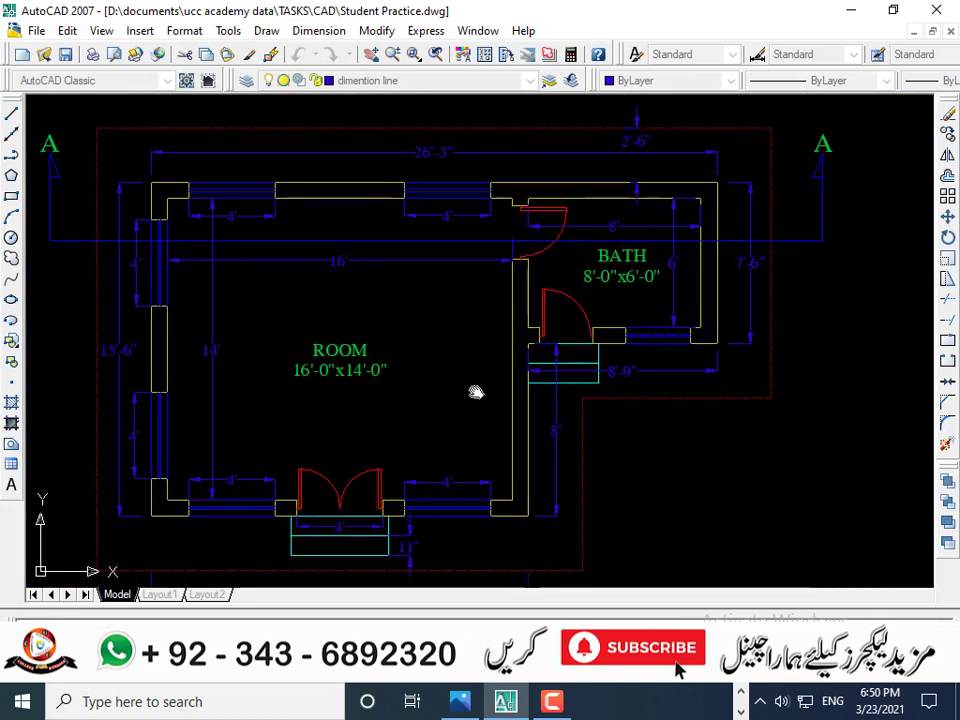
{"action": "scroll", "coordinate": [606, 356], "scroll_direction": "up", "scroll_amount": 1}
{"action": "mouse_move", "coordinate": [480, 508]}
{"action": "left_mouse_down"}
{"action": "mouse_move", "coordinate": [583, 435]}
{"action": "mouse_move", "coordinate": [585, 364]}
{"action": "mouse_move", "coordinate": [735, 358]}
{"action": "mouse_move", "coordinate": [511, 361]}
{"action": "mouse_move", "coordinate": [529, 431]}
{"action": "left_mouse_up"}
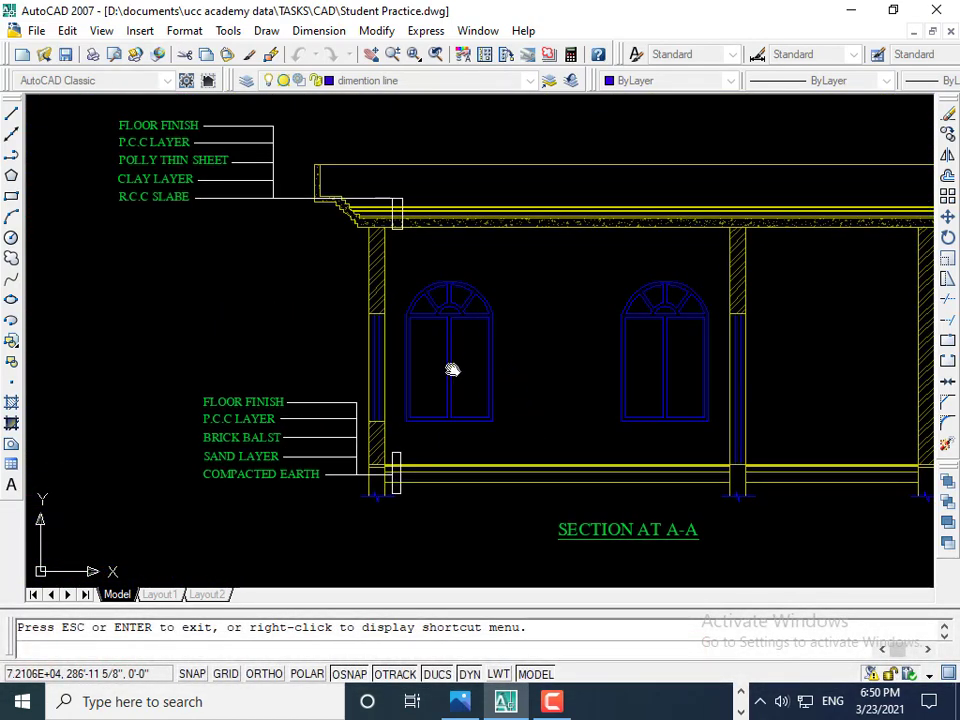
{"action": "scroll", "coordinate": [413, 225], "scroll_direction": "up", "scroll_amount": 1}
{"action": "scroll", "coordinate": [377, 236], "scroll_direction": "up", "scroll_amount": 3}
{"action": "left_click_drag", "start_coordinate": [377, 236], "coordinate": [538, 309]}
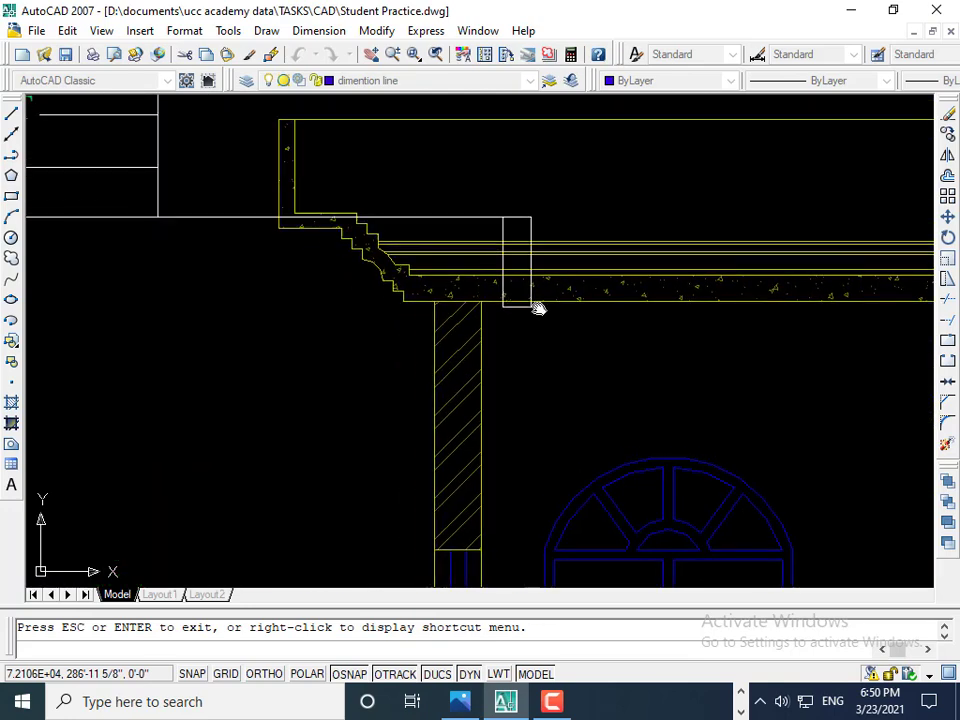
{"action": "left_click_drag", "start_coordinate": [129, 201], "coordinate": [542, 321]}
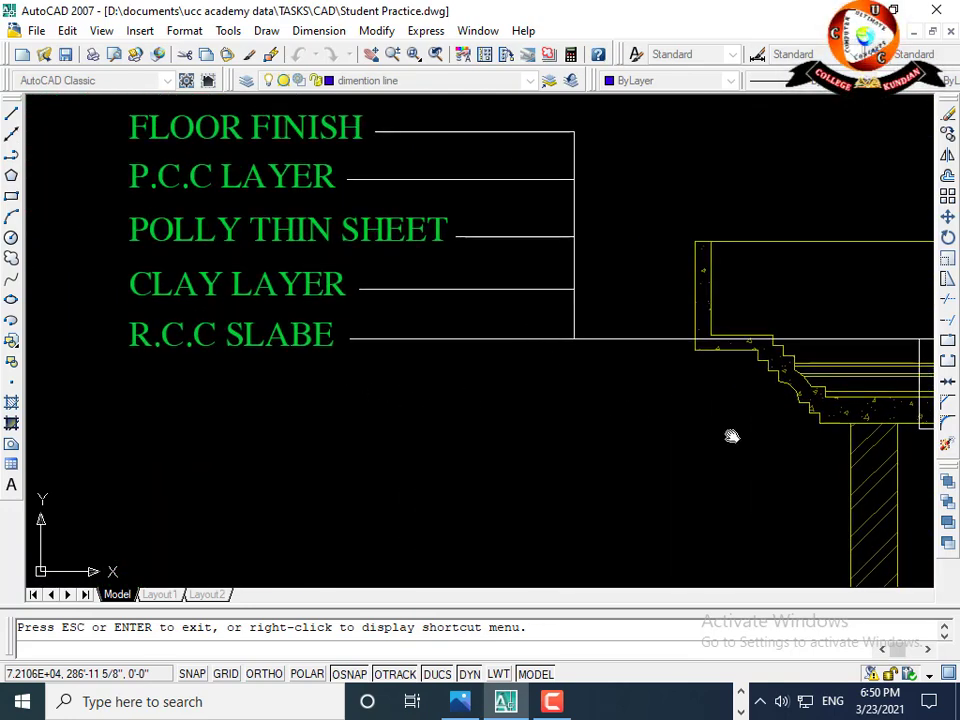
{"action": "left_click_drag", "start_coordinate": [732, 436], "coordinate": [553, 403]}
{"action": "left_click_drag", "start_coordinate": [615, 424], "coordinate": [568, 422]}
{"action": "left_click_drag", "start_coordinate": [749, 410], "coordinate": [581, 405]}
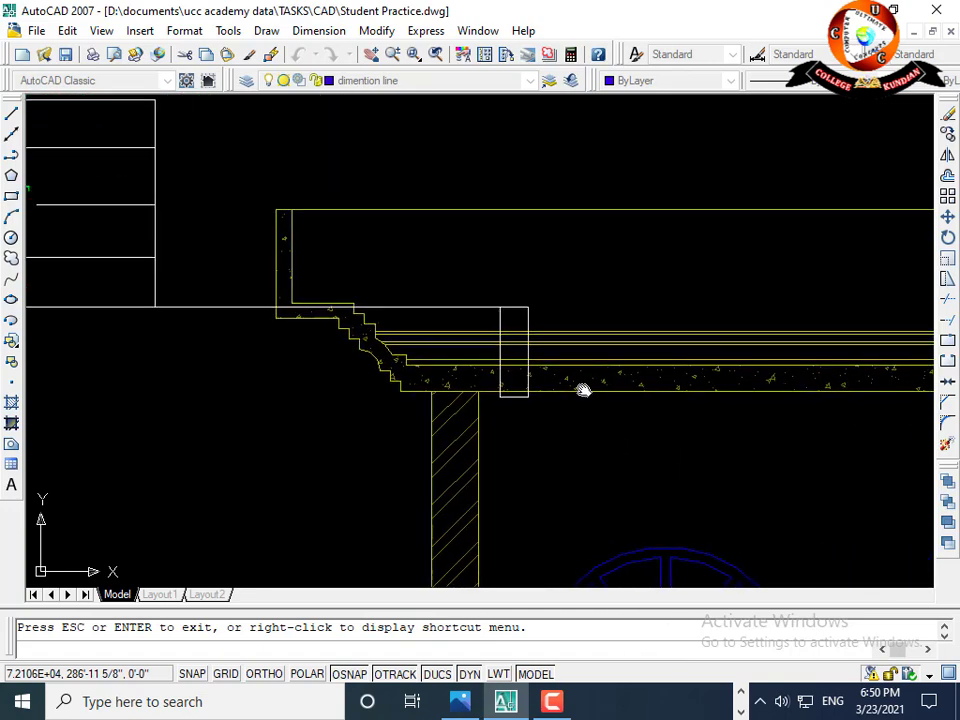
{"action": "scroll", "coordinate": [583, 390], "scroll_direction": "up", "scroll_amount": 2}
{"action": "scroll", "coordinate": [574, 384], "scroll_direction": "up", "scroll_amount": 2}
{"action": "scroll", "coordinate": [527, 362], "scroll_direction": "down", "scroll_amount": 3}
{"action": "scroll", "coordinate": [553, 379], "scroll_direction": "down", "scroll_amount": 3}
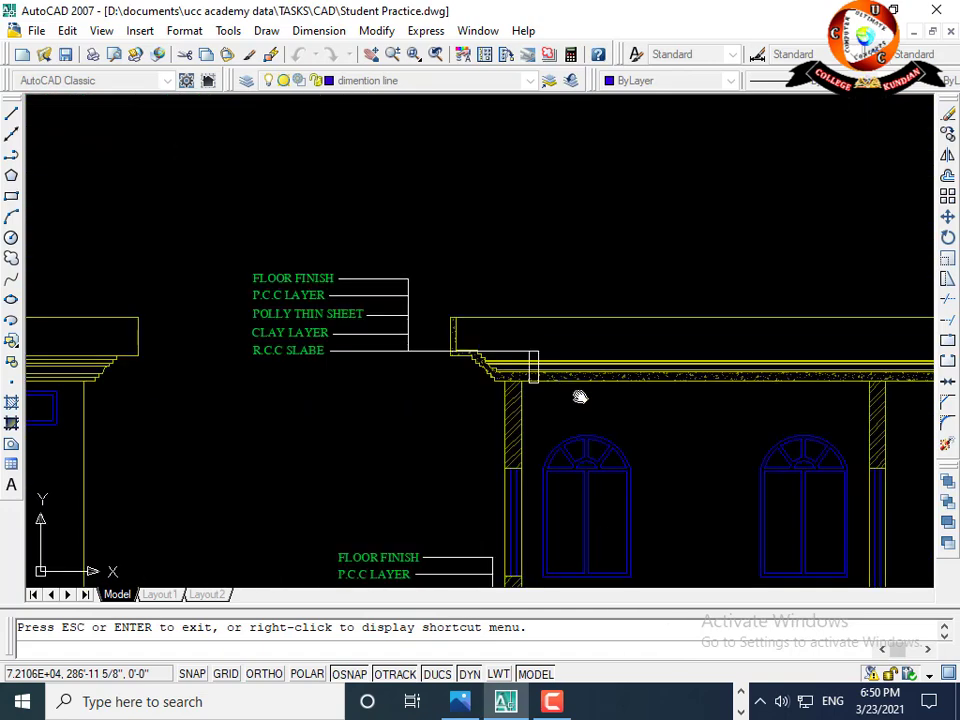
{"action": "scroll", "coordinate": [580, 397], "scroll_direction": "down", "scroll_amount": 3}
{"action": "scroll", "coordinate": [632, 418], "scroll_direction": "down", "scroll_amount": 2}
{"action": "left_click_drag", "start_coordinate": [566, 381], "coordinate": [601, 354]}
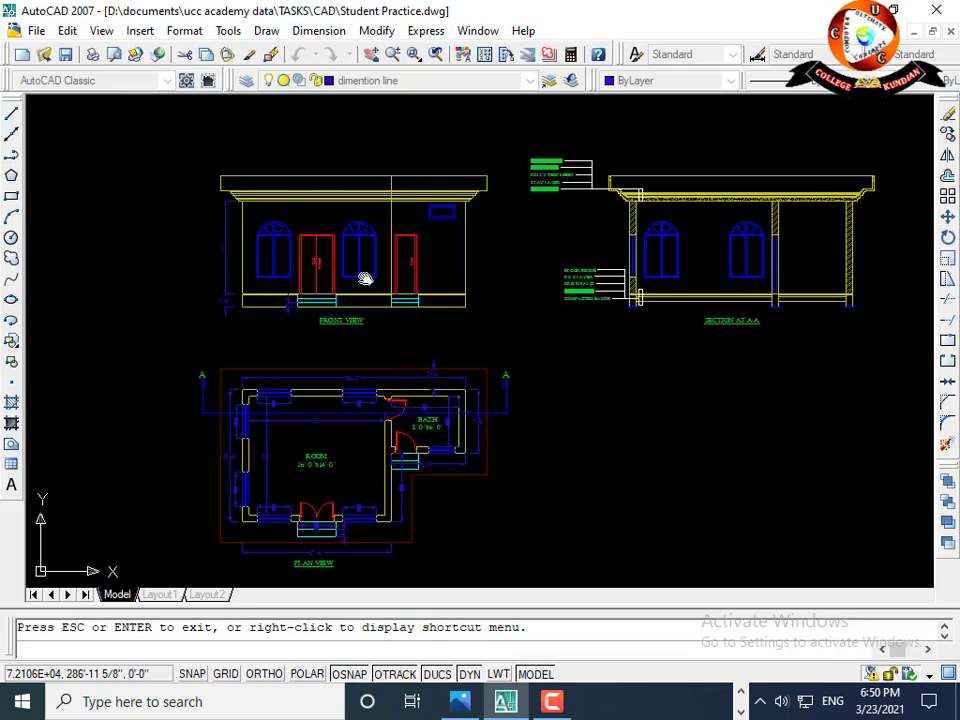
{"action": "scroll", "coordinate": [310, 270], "scroll_direction": "up", "scroll_amount": 3}
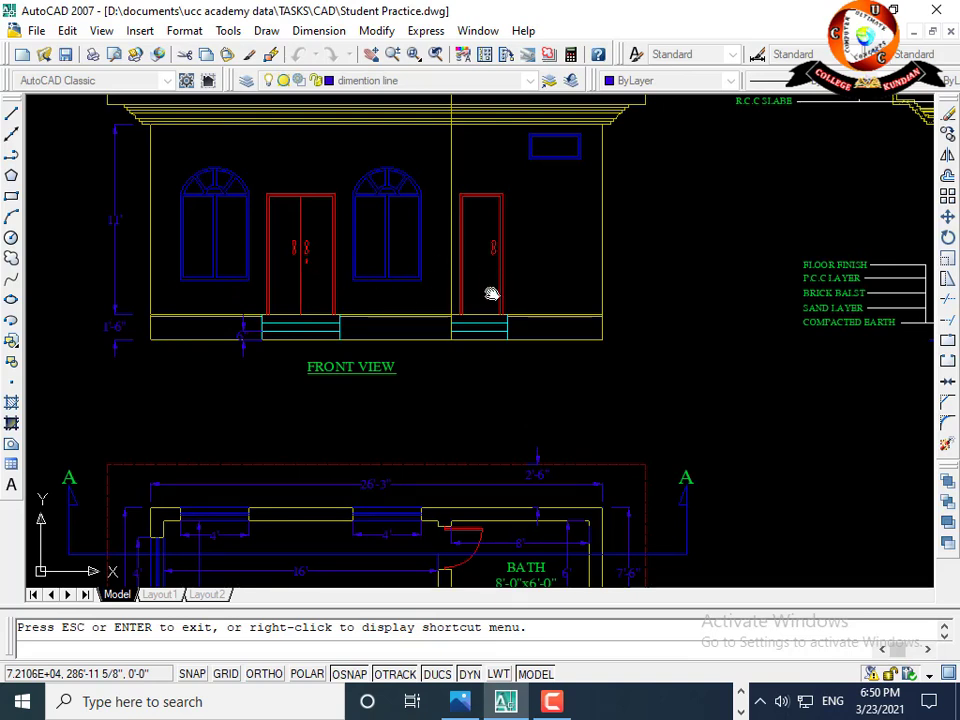
{"action": "left_click_drag", "start_coordinate": [414, 416], "coordinate": [437, 276]}
{"action": "left_click_drag", "start_coordinate": [448, 375], "coordinate": [466, 293]}
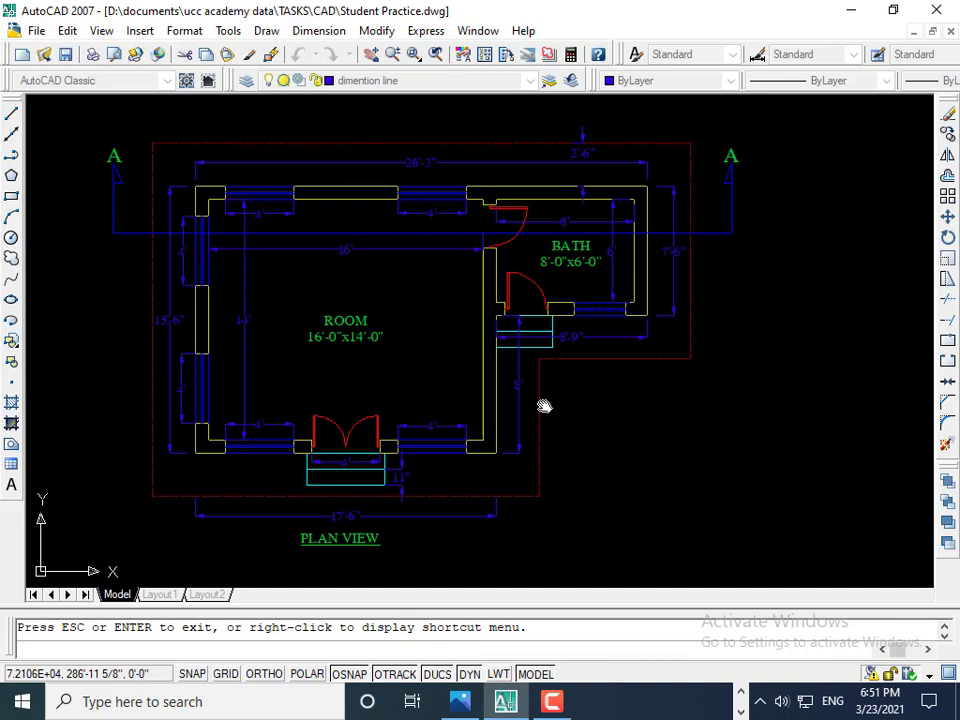
{"action": "left_click_drag", "start_coordinate": [454, 339], "coordinate": [458, 400]}
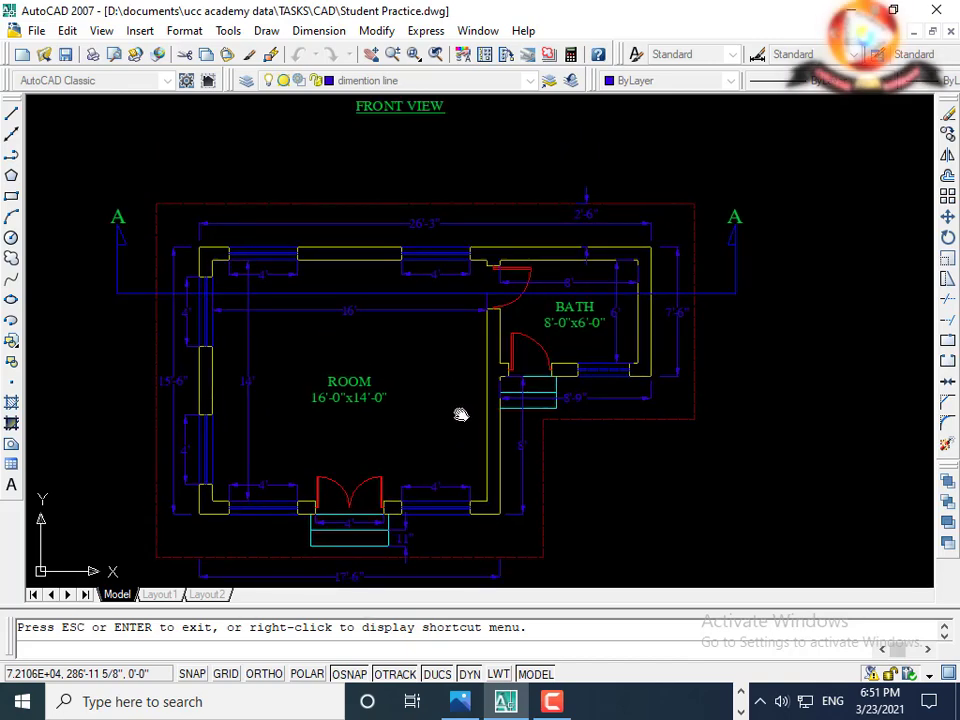
{"action": "scroll", "coordinate": [460, 414], "scroll_direction": "down", "scroll_amount": 2}
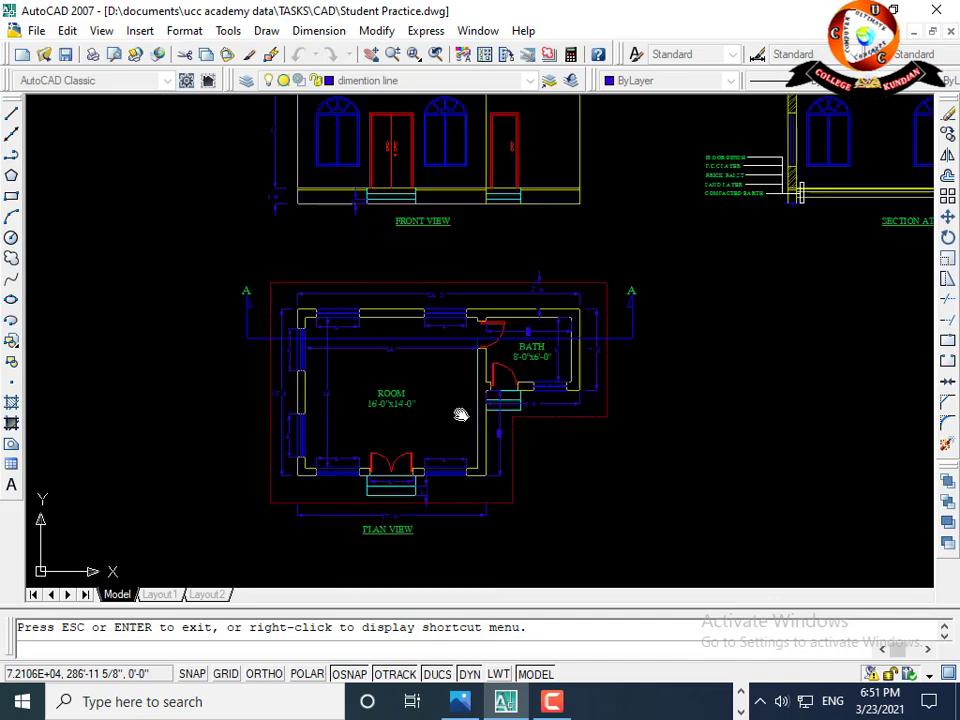
{"action": "left_click_drag", "start_coordinate": [467, 317], "coordinate": [459, 369]}
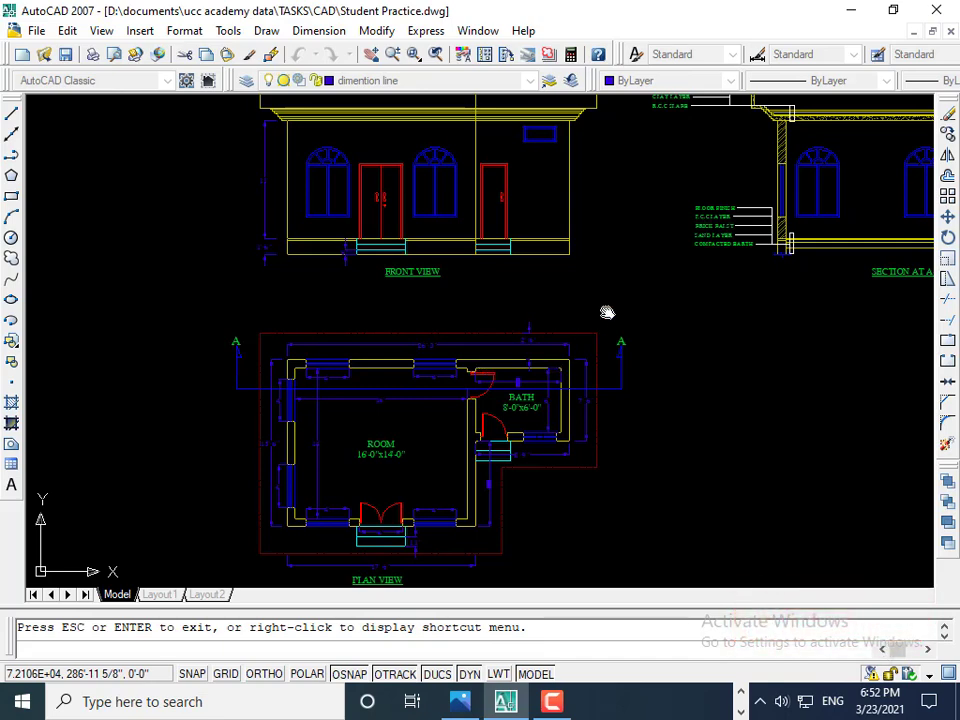
{"action": "mouse_move", "coordinate": [606, 311]}
{"action": "left_mouse_down"}
{"action": "mouse_move", "coordinate": [528, 372]}
{"action": "mouse_move", "coordinate": [535, 376]}
{"action": "left_mouse_up"}
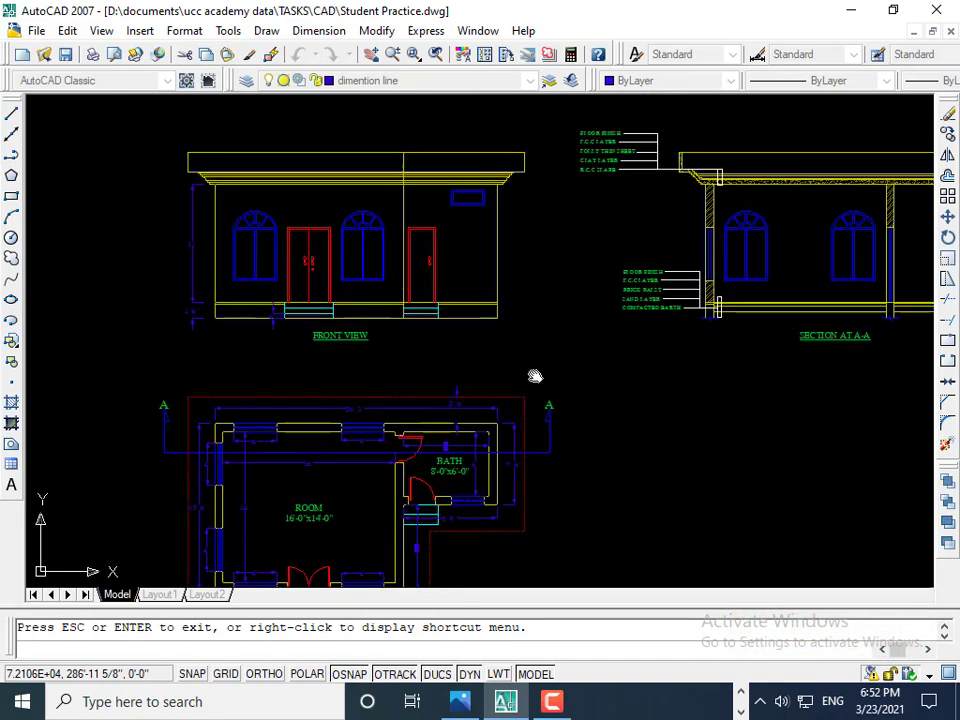
{"action": "type", "text": "la"}
{"action": "key", "text": "Return"}
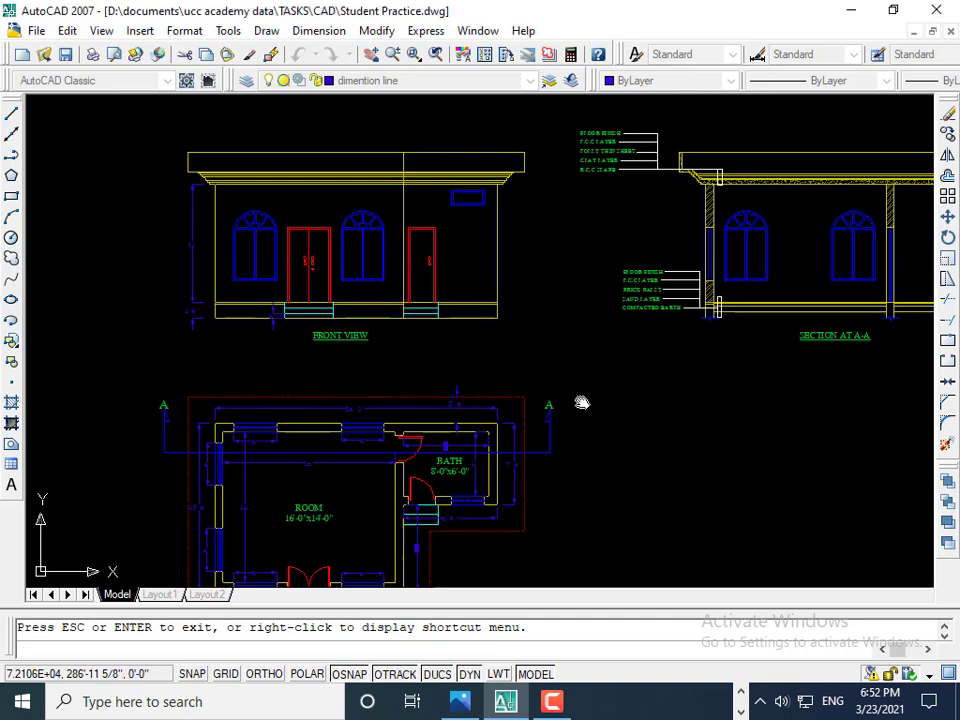
{"action": "key", "text": "Escape"}
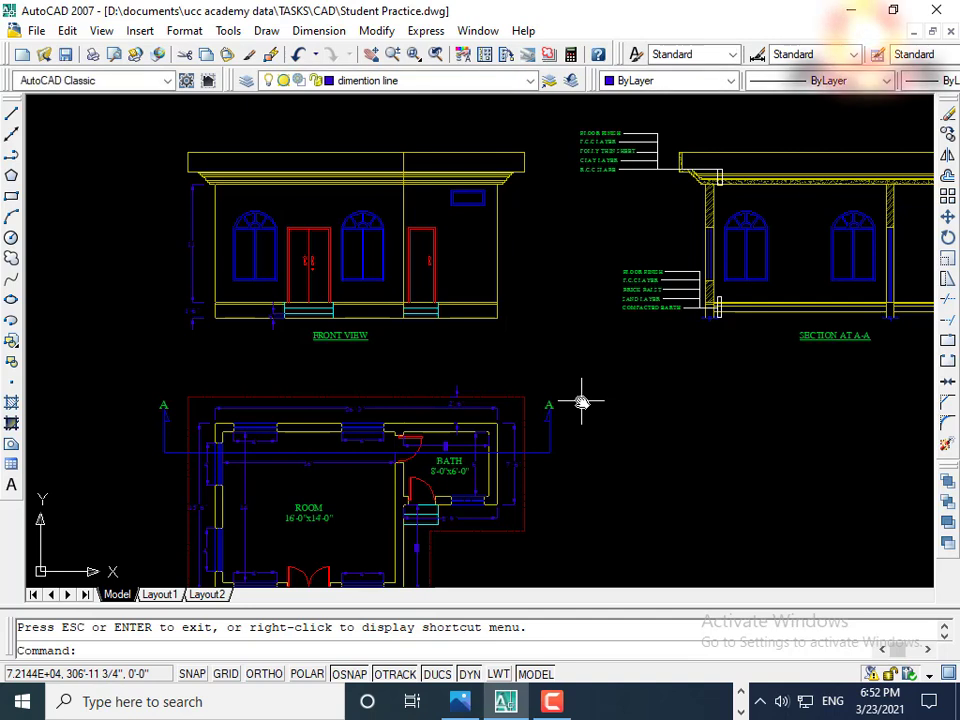
Switch off layers 0, ASHADE, Defpoints, Detail Line, Door Line, Doted Line, grass, Haching, Leader and Poly line.
{"action": "type", "text": "la"}
{"action": "key", "text": "Return"}
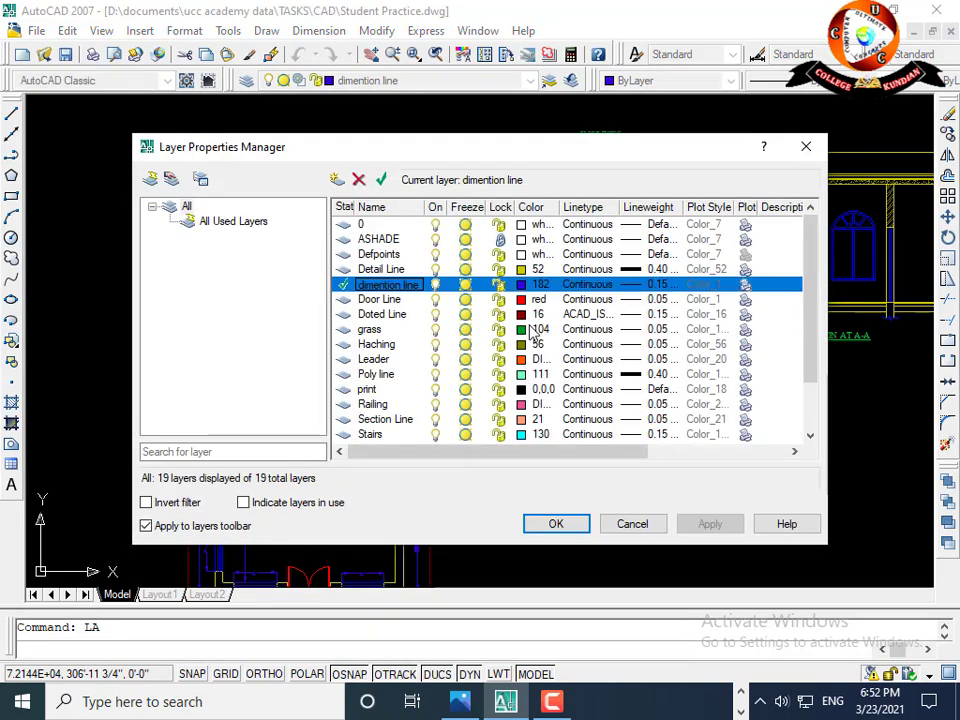
{"action": "scroll", "coordinate": [533, 337], "scroll_direction": "down", "scroll_amount": 2}
{"action": "scroll", "coordinate": [533, 337], "scroll_direction": "up", "scroll_amount": 2}
{"action": "scroll", "coordinate": [533, 337], "scroll_direction": "down", "scroll_amount": 1}
{"action": "scroll", "coordinate": [533, 337], "scroll_direction": "up", "scroll_amount": 1}
{"action": "left_click", "coordinate": [436, 224]}
{"action": "left_click", "coordinate": [436, 239]}
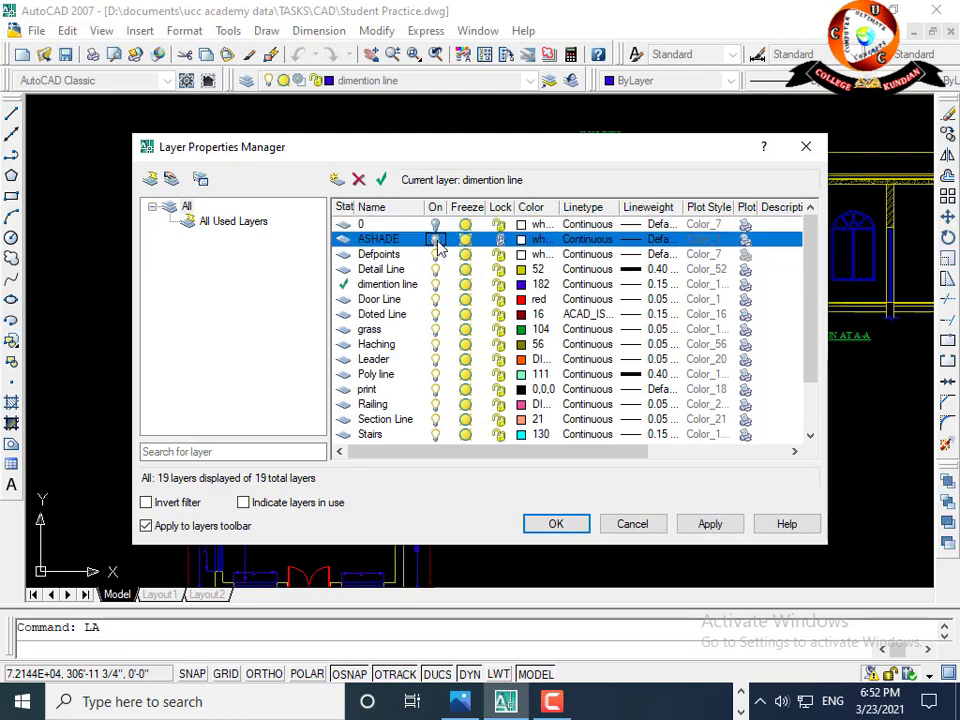
{"action": "left_click", "coordinate": [436, 254]}
{"action": "left_click", "coordinate": [436, 269]}
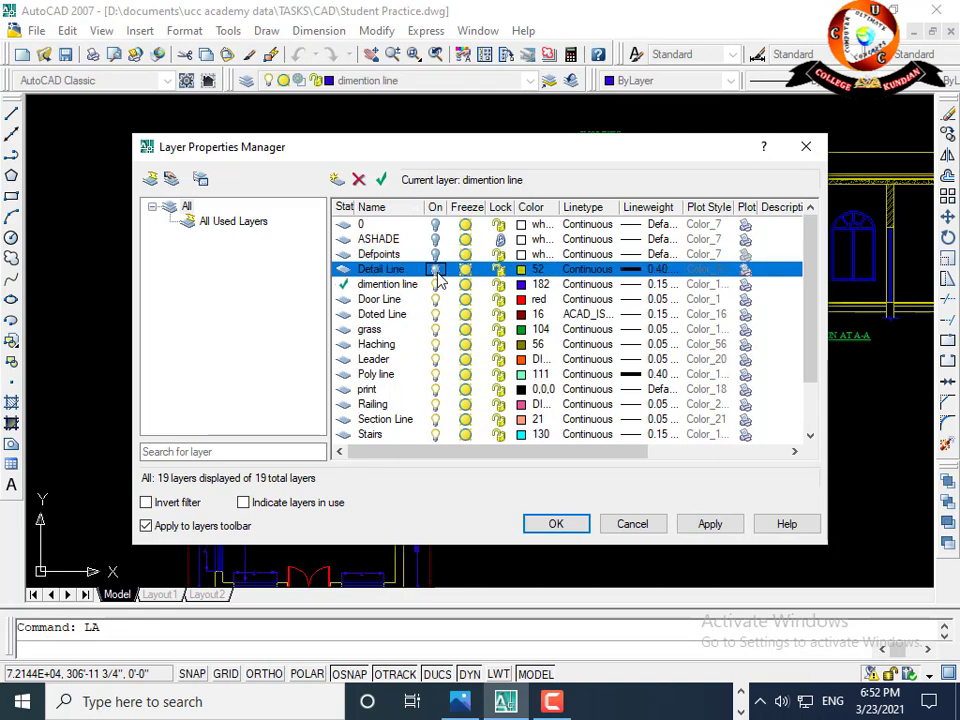
{"action": "left_click", "coordinate": [436, 299]}
{"action": "left_click", "coordinate": [436, 314]}
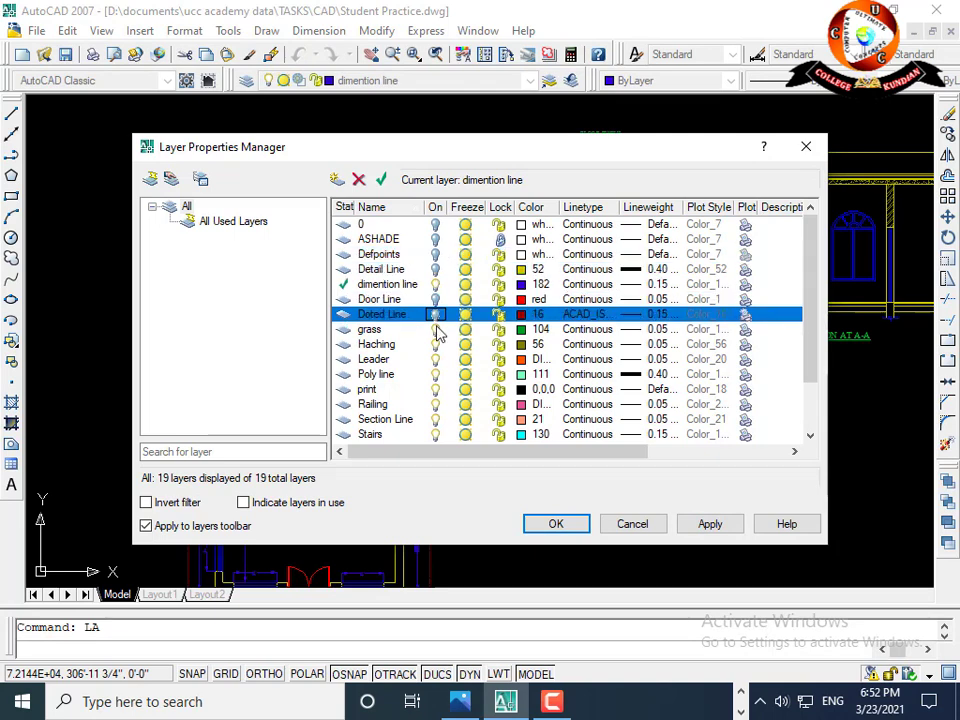
{"action": "left_click", "coordinate": [436, 329]}
{"action": "left_click", "coordinate": [436, 344]}
{"action": "left_click", "coordinate": [436, 359]}
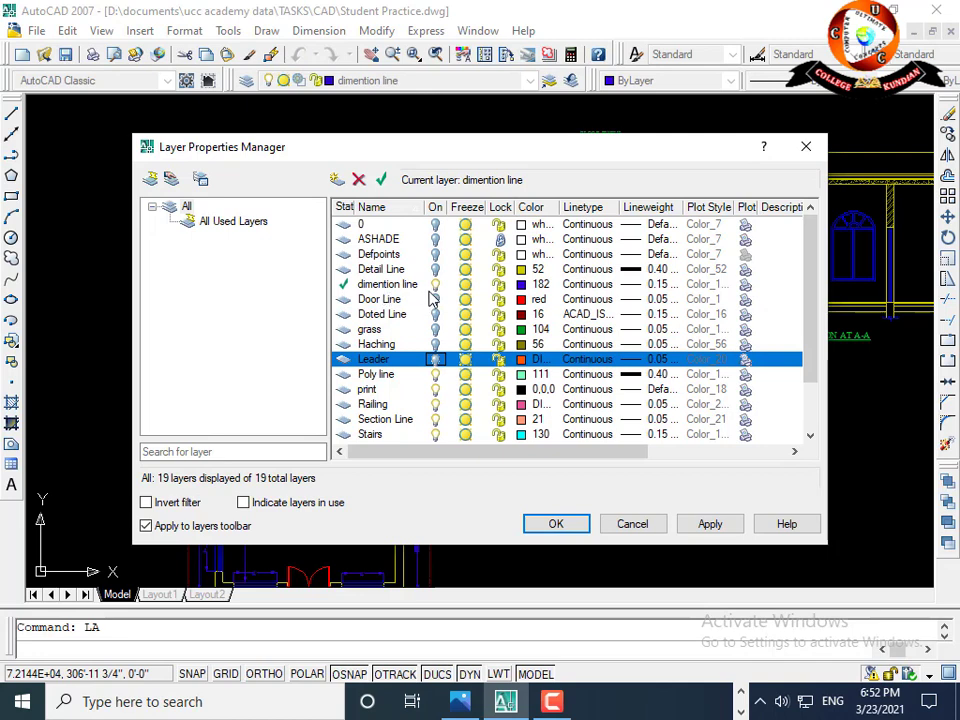
{"action": "left_click", "coordinate": [436, 376]}
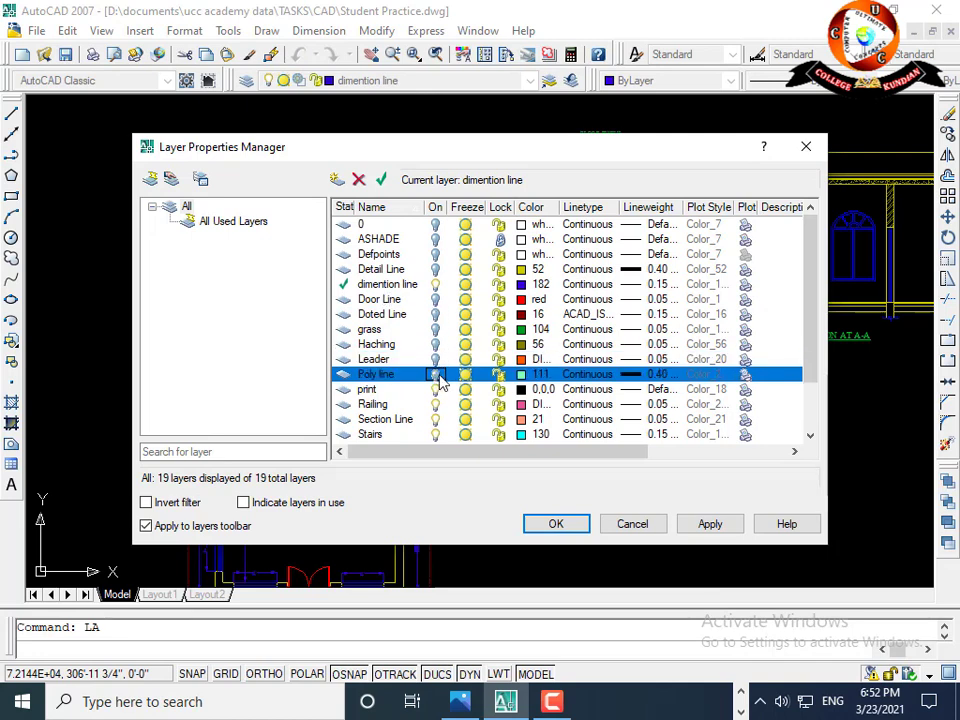
Switch off print, Railing, Section Line, Stairs, Text, Ventilator line, wardroab and Window line, and apply.
{"action": "scroll", "coordinate": [440, 380], "scroll_direction": "down", "scroll_amount": 1}
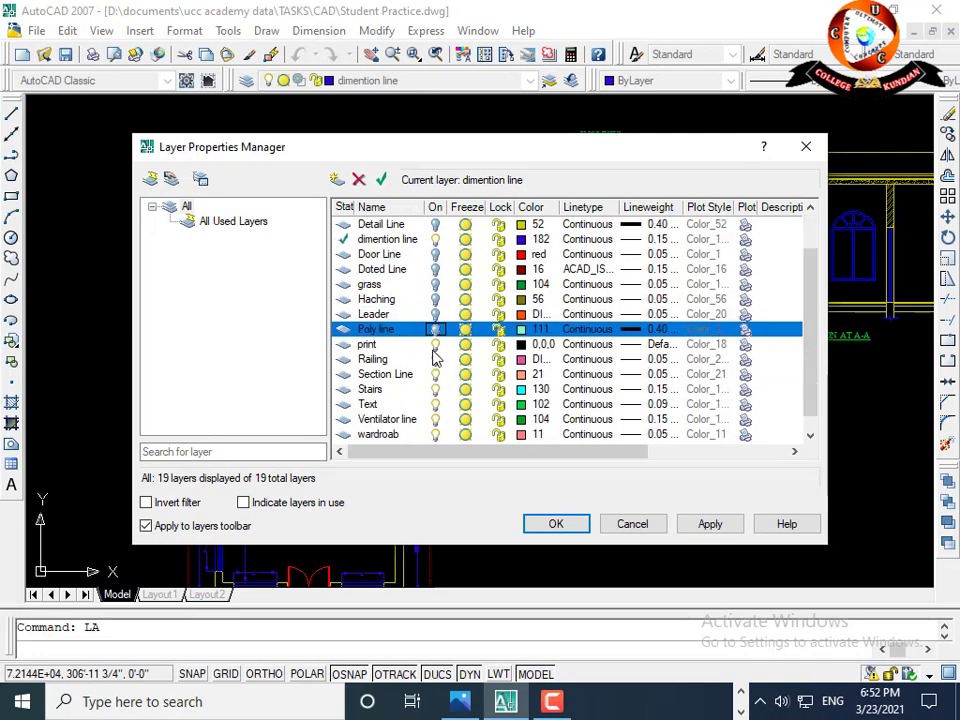
{"action": "left_click", "coordinate": [435, 346]}
{"action": "left_click", "coordinate": [437, 362]}
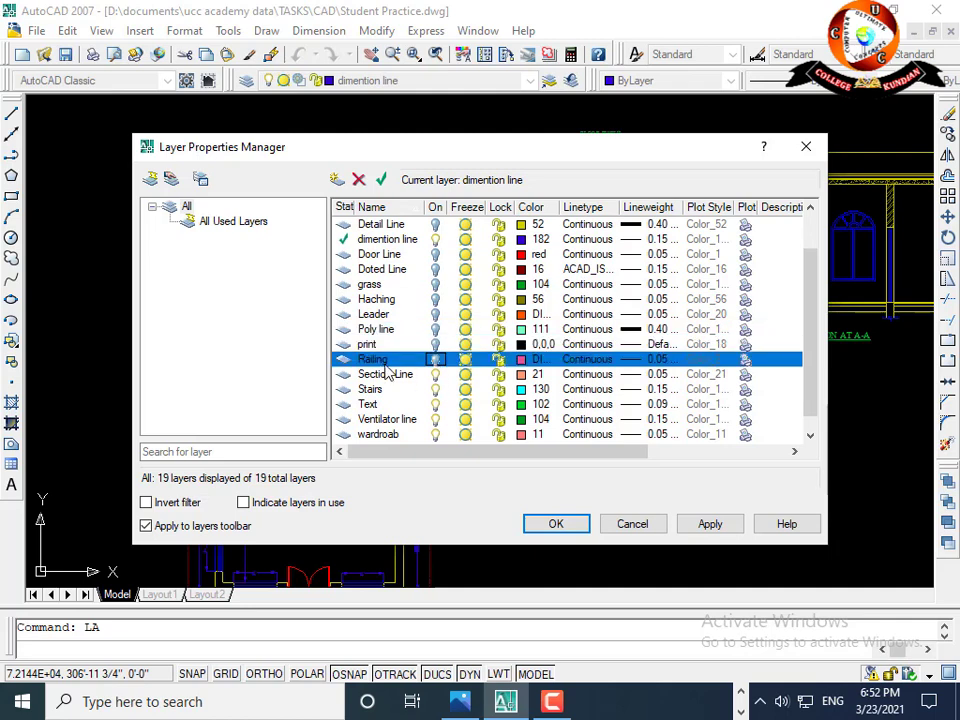
{"action": "left_click", "coordinate": [436, 377]}
{"action": "left_click", "coordinate": [437, 389]}
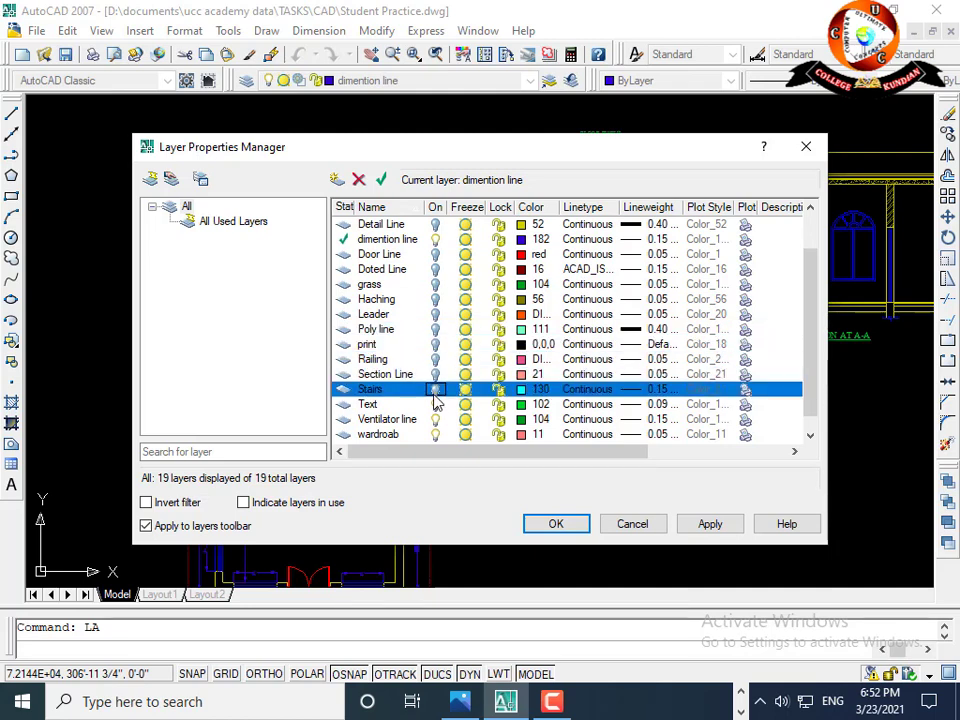
{"action": "scroll", "coordinate": [440, 400], "scroll_direction": "down", "scroll_amount": 1}
{"action": "left_click", "coordinate": [439, 390]}
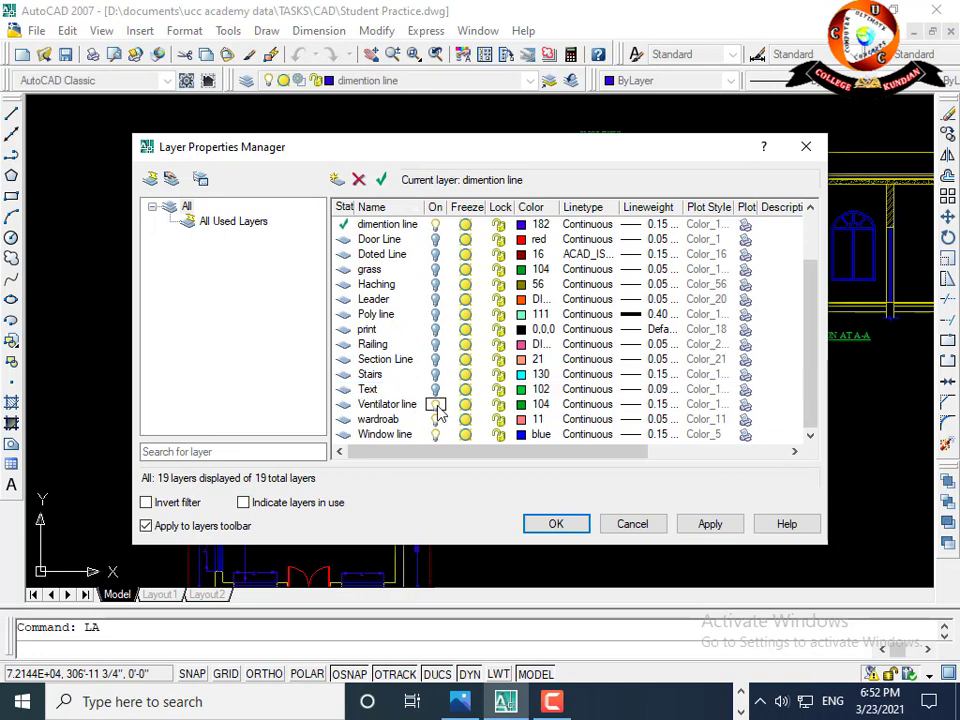
{"action": "left_click", "coordinate": [437, 404]}
{"action": "left_click", "coordinate": [437, 419]}
{"action": "left_click", "coordinate": [436, 434]}
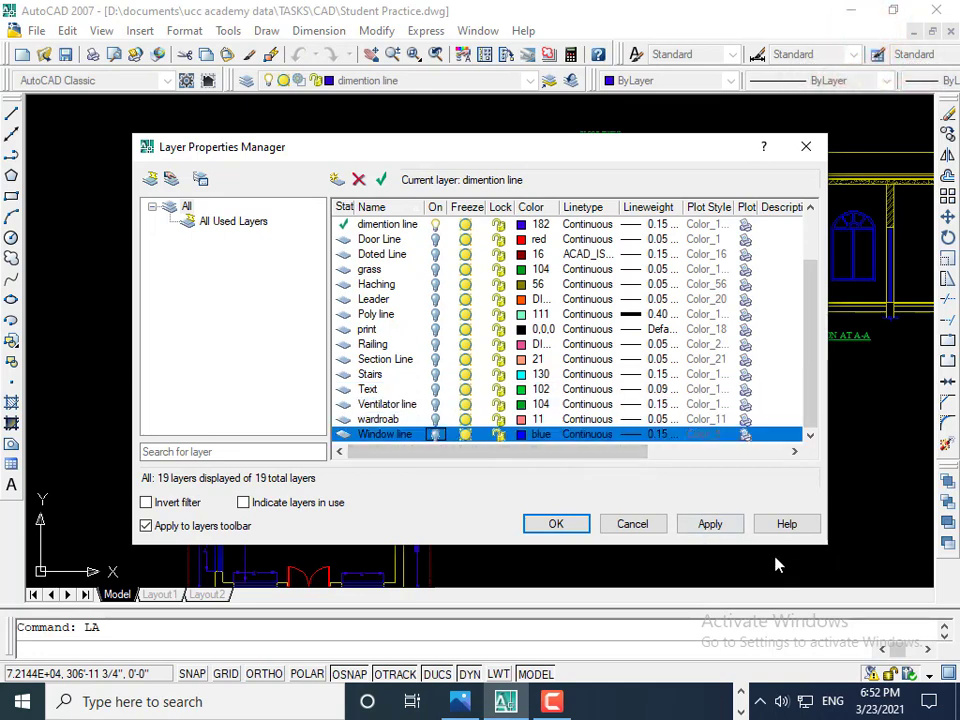
{"action": "left_click", "coordinate": [704, 523]}
Confirm the layer changes, pan the dimension-only plan up to the centre, and close Student Practice.dwg.
{"action": "left_click", "coordinate": [576, 526]}
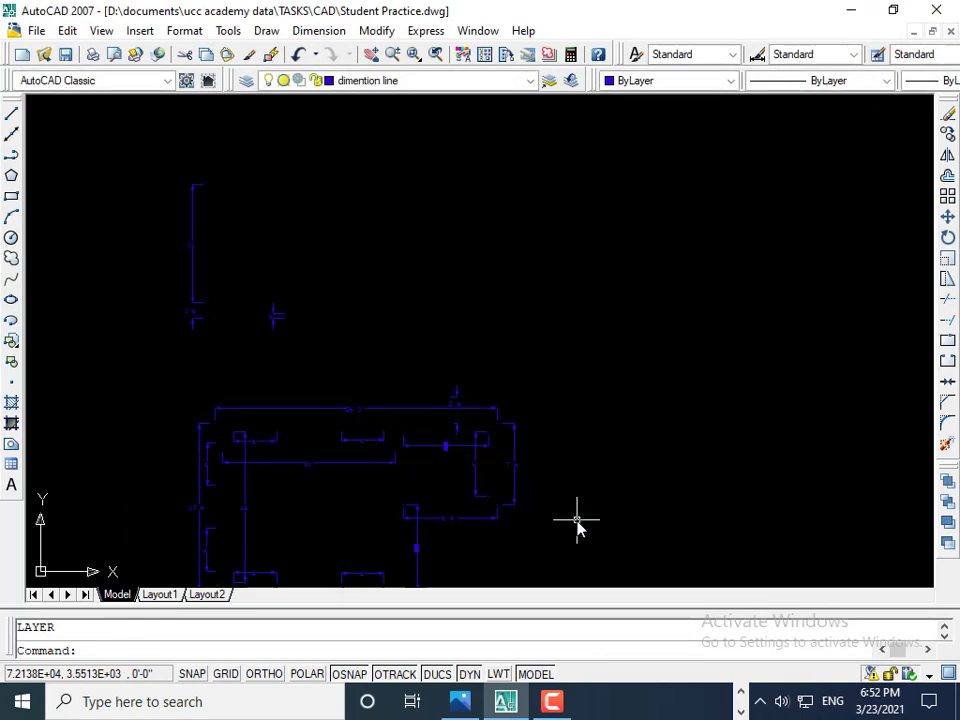
{"action": "scroll", "coordinate": [450, 527], "scroll_direction": "up", "scroll_amount": 5}
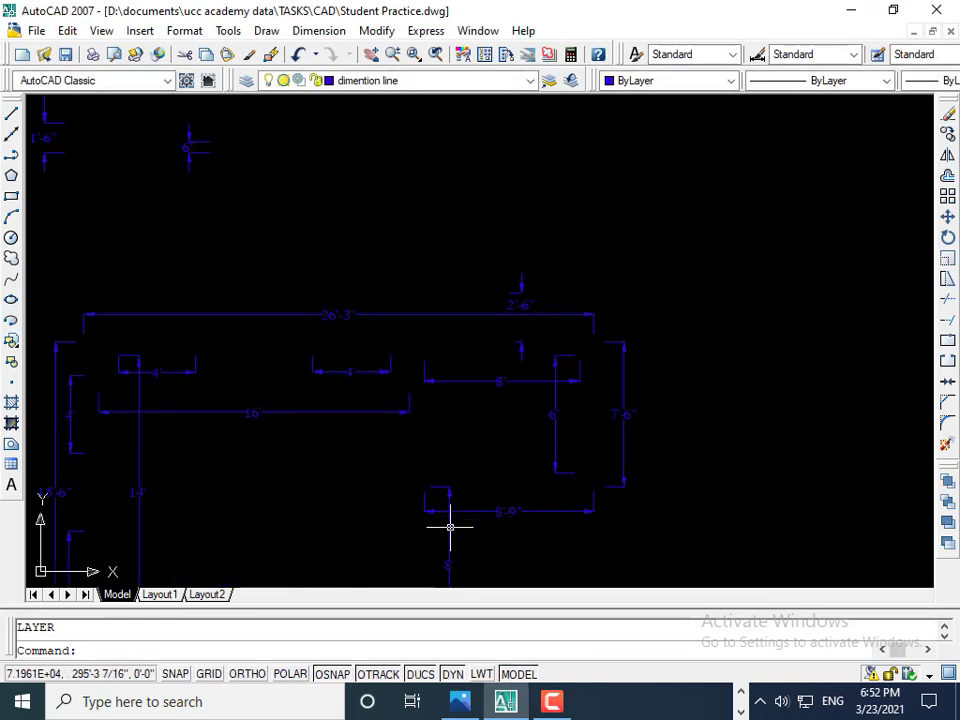
{"action": "scroll", "coordinate": [530, 525], "scroll_direction": "down", "scroll_amount": 2}
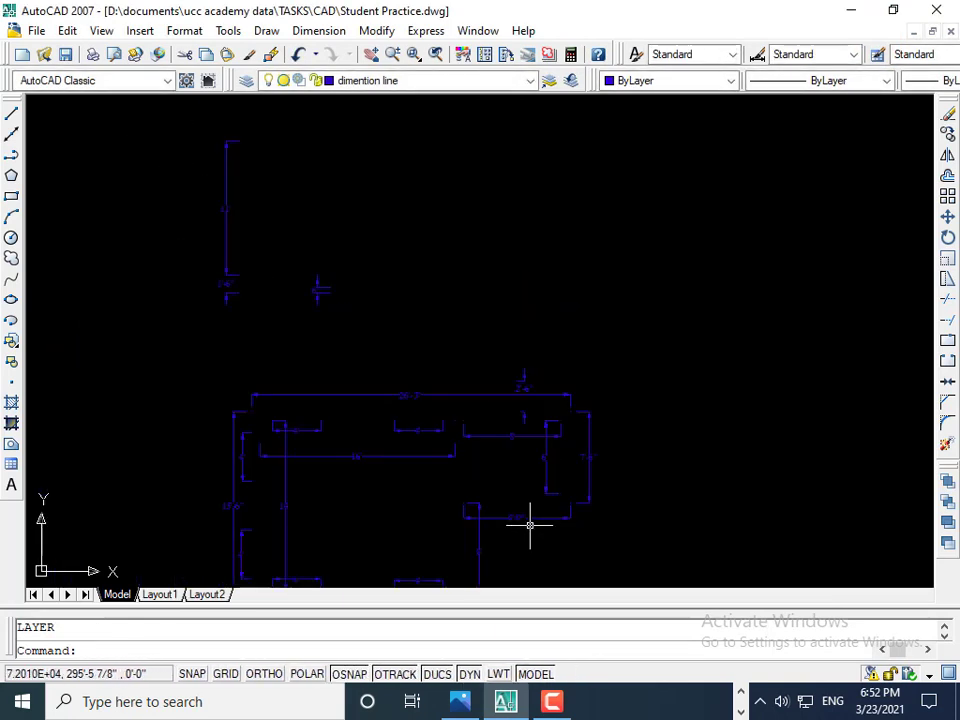
{"action": "type", "text": "p"}
{"action": "key", "text": "Return"}
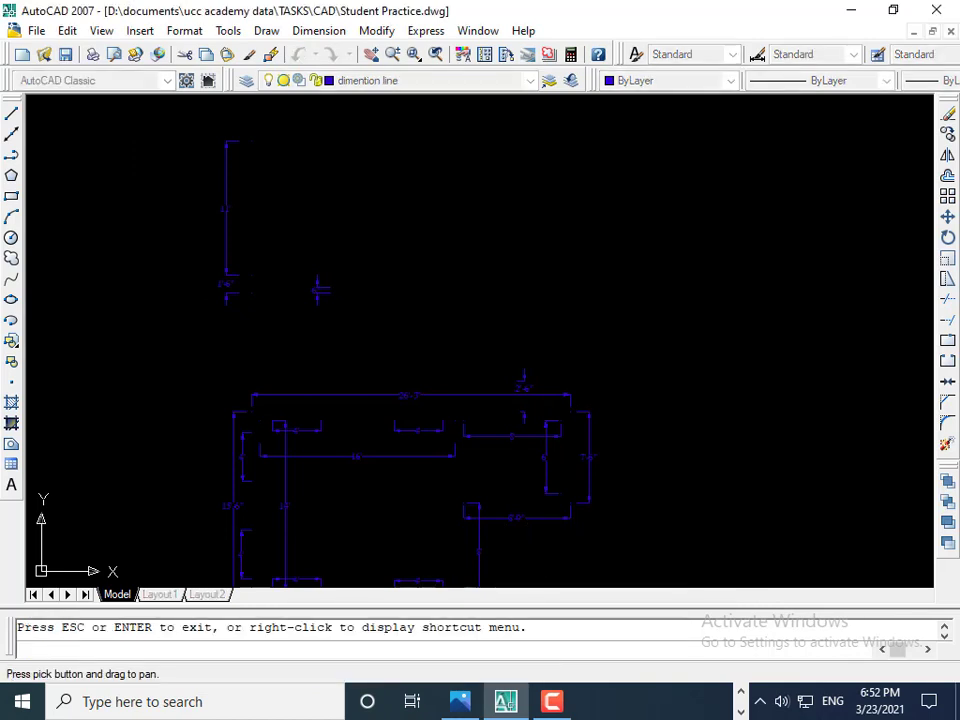
{"action": "left_click_drag", "start_coordinate": [456, 480], "coordinate": [450, 378]}
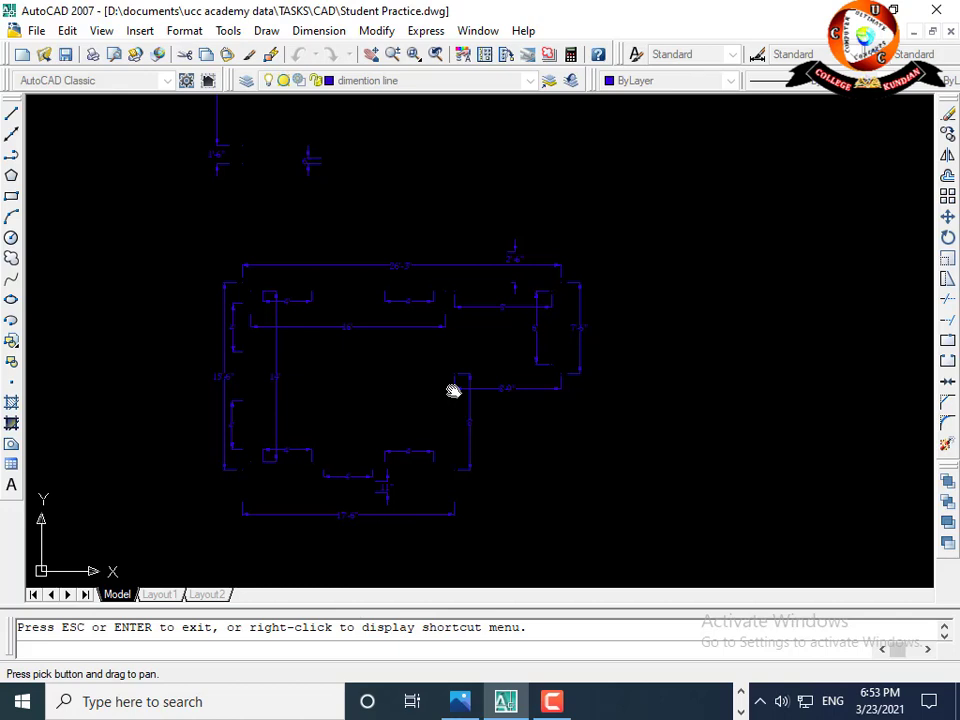
{"action": "key", "text": "Escape"}
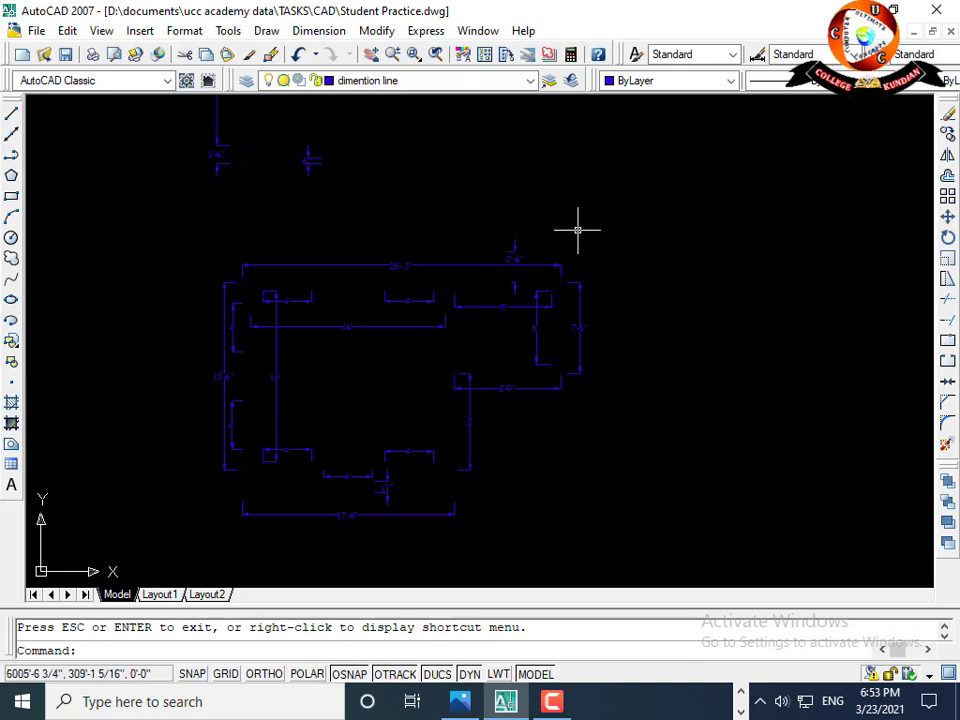
{"action": "left_click", "coordinate": [952, 35]}
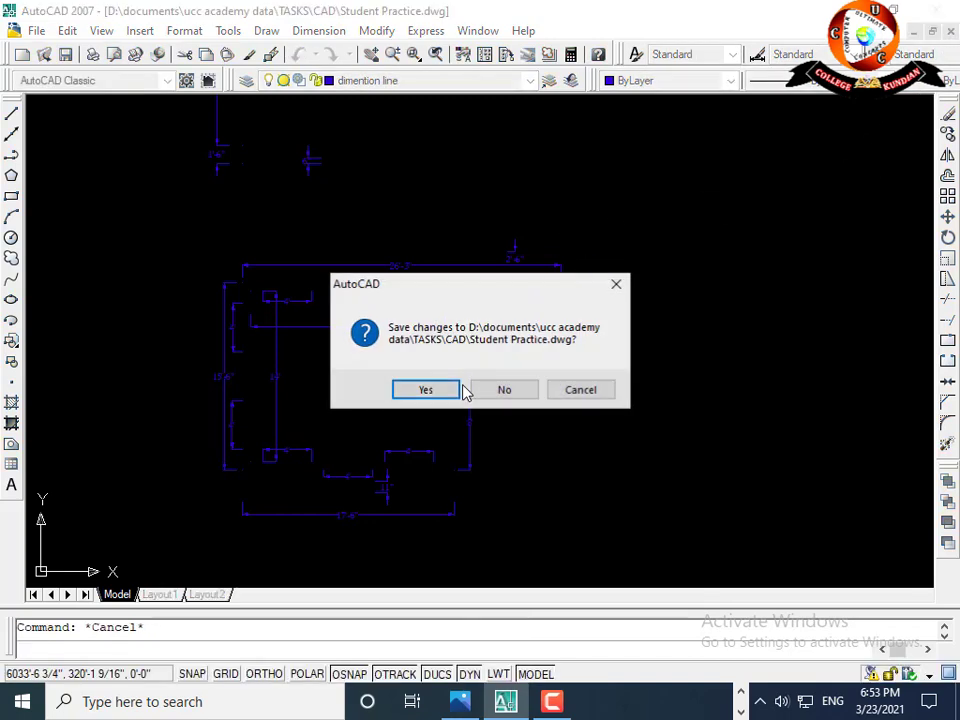
Close Student Practice without saving, draw a slanted line left of Drawing1's circles, then open layers with LA.
{"action": "left_click", "coordinate": [492, 392]}
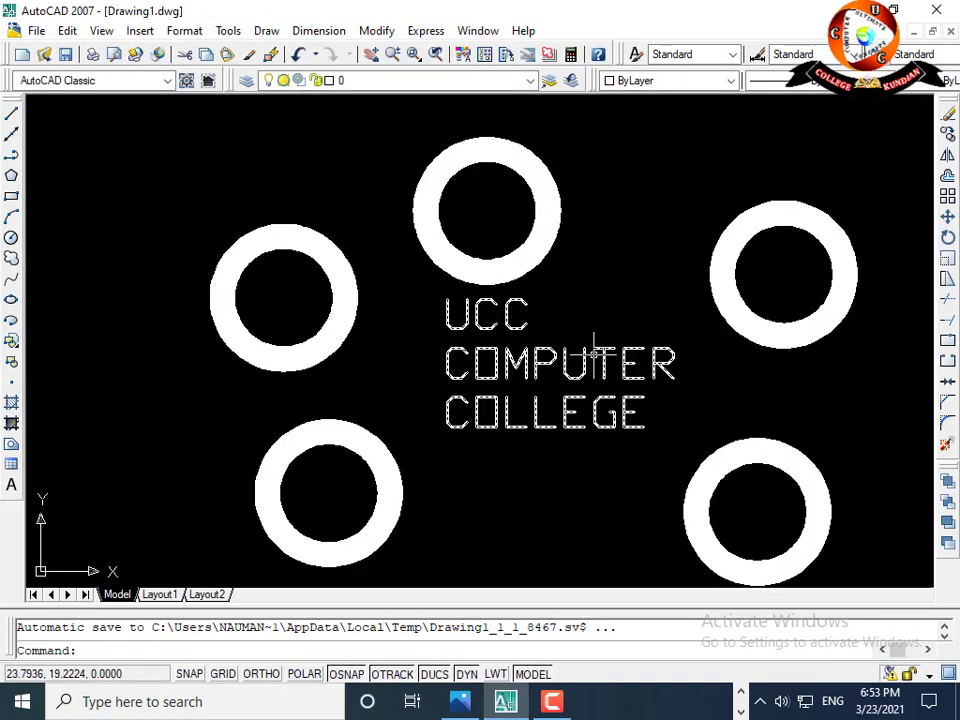
{"action": "scroll", "coordinate": [514, 343], "scroll_direction": "down", "scroll_amount": 2}
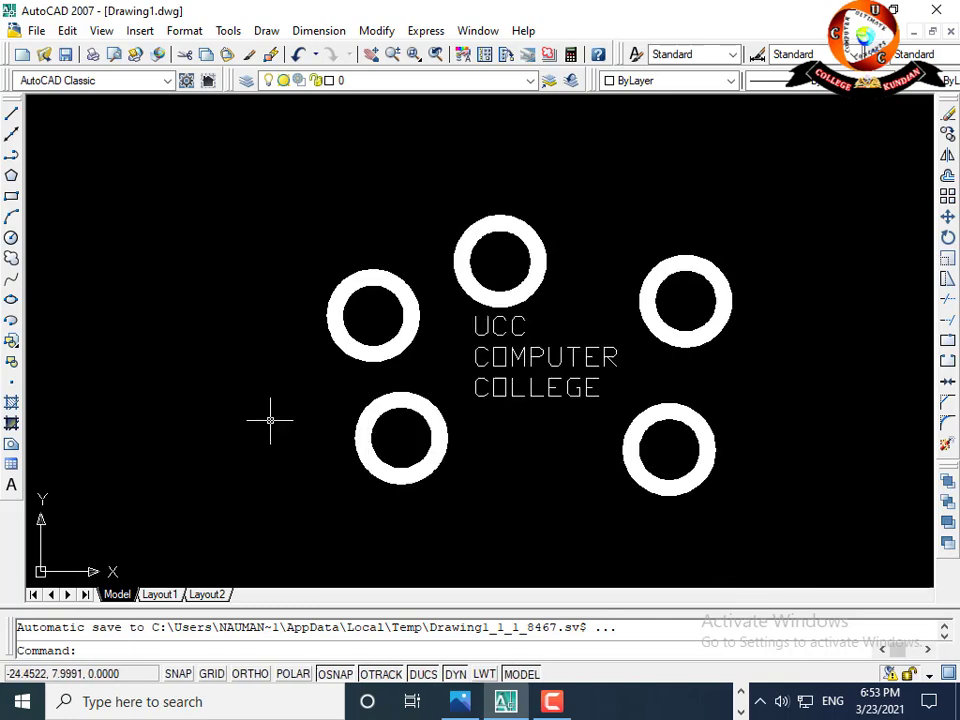
{"action": "type", "text": "l"}
{"action": "key", "text": "Return"}
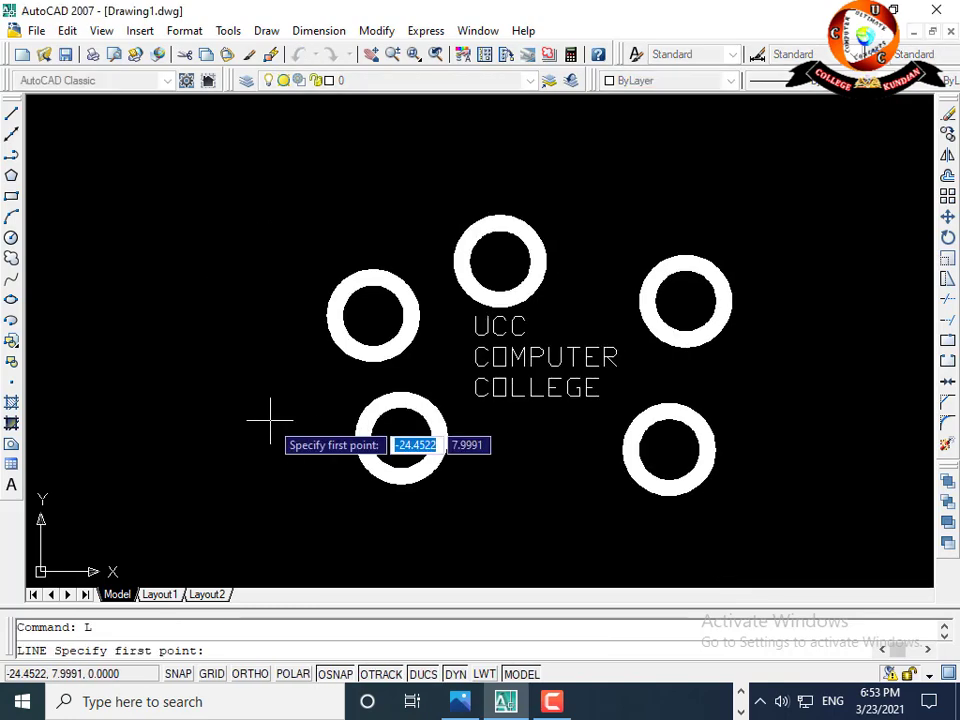
{"action": "left_click", "coordinate": [178, 166]}
{"action": "left_click", "coordinate": [232, 383]}
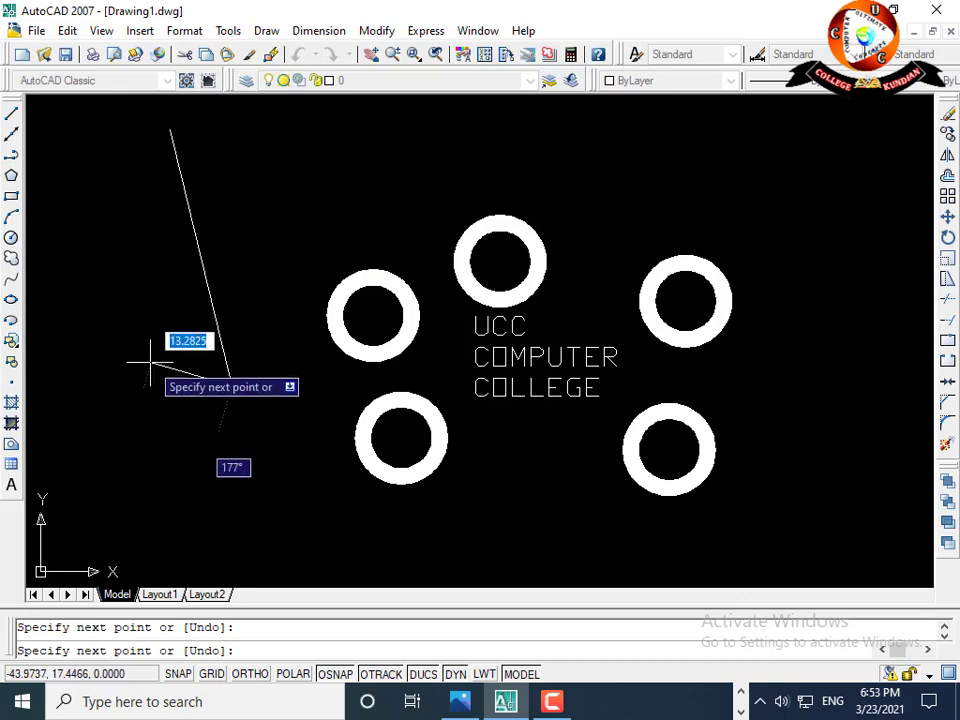
{"action": "key", "text": "Escape"}
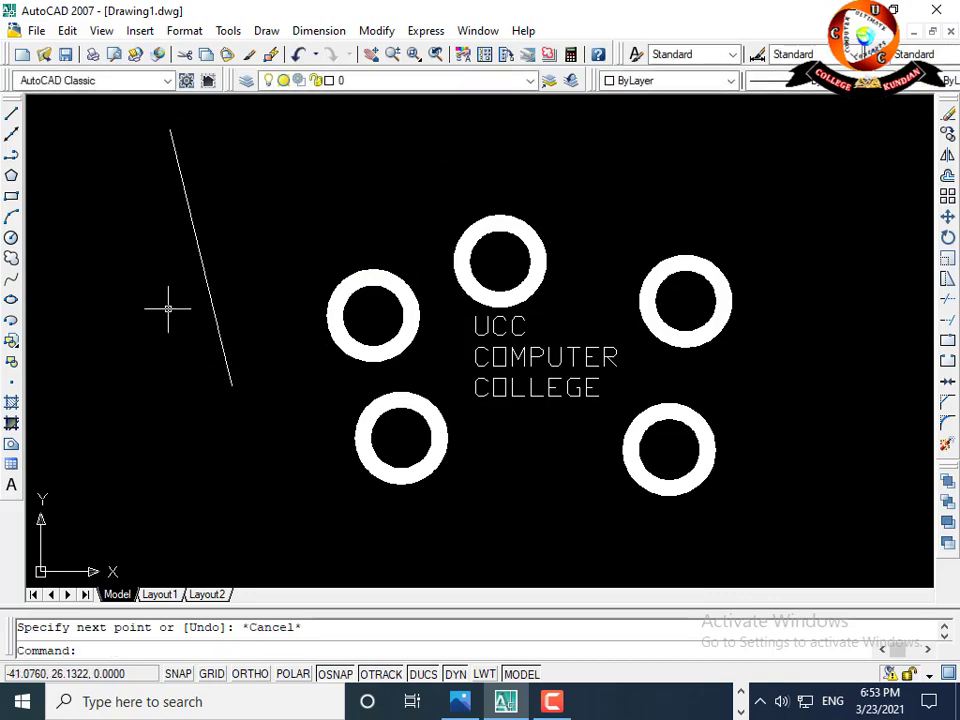
{"action": "type", "text": "LA"}
{"action": "key", "text": "Return"}
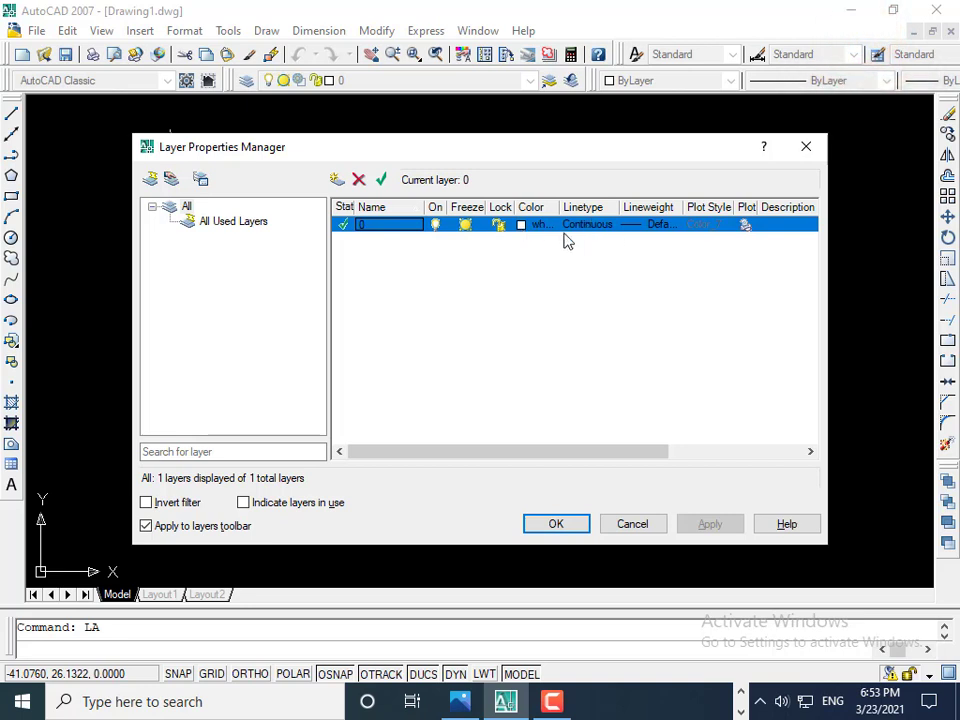
Create a new WALL layer in Drawing1 and give it the colour red.
{"action": "left_click", "coordinate": [337, 180]}
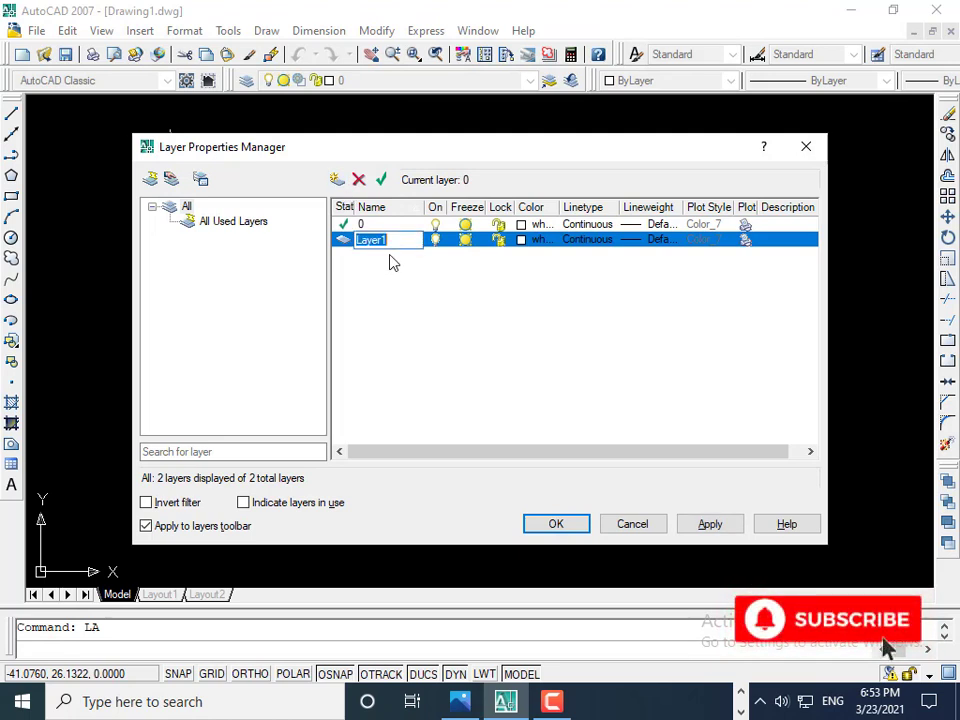
{"action": "type", "text": "WALL"}
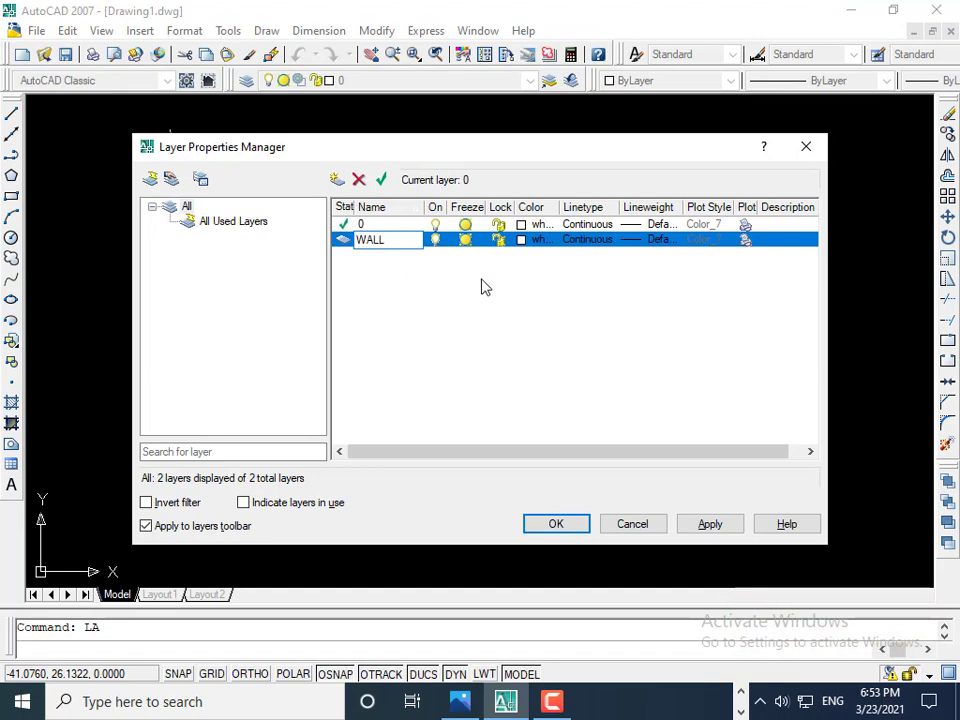
{"action": "left_click", "coordinate": [523, 240]}
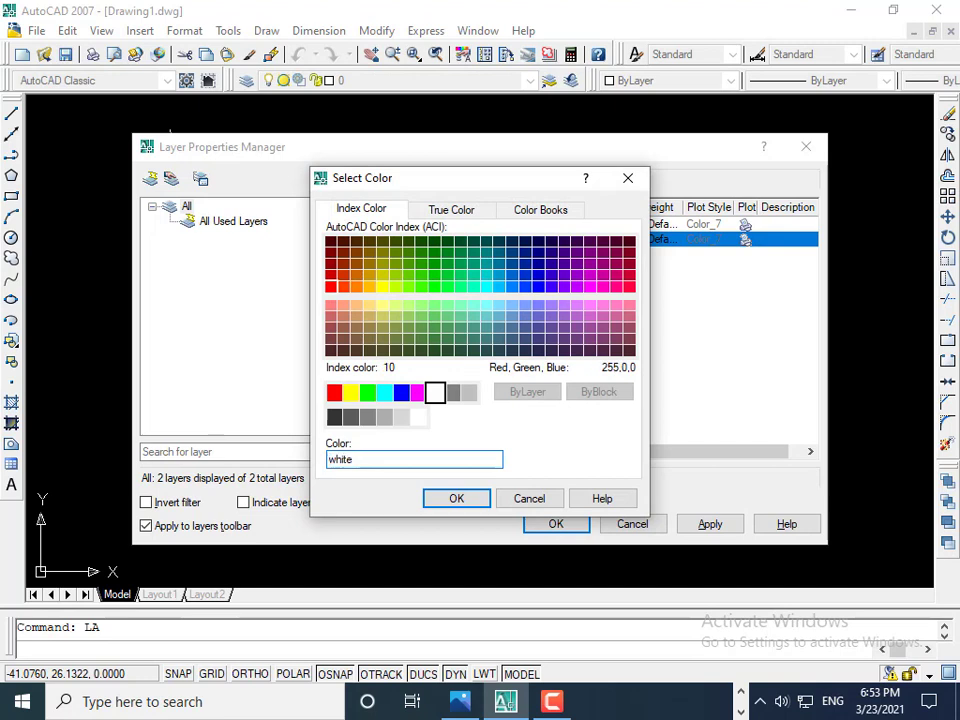
{"action": "left_click", "coordinate": [330, 286]}
{"action": "left_click", "coordinate": [458, 499]}
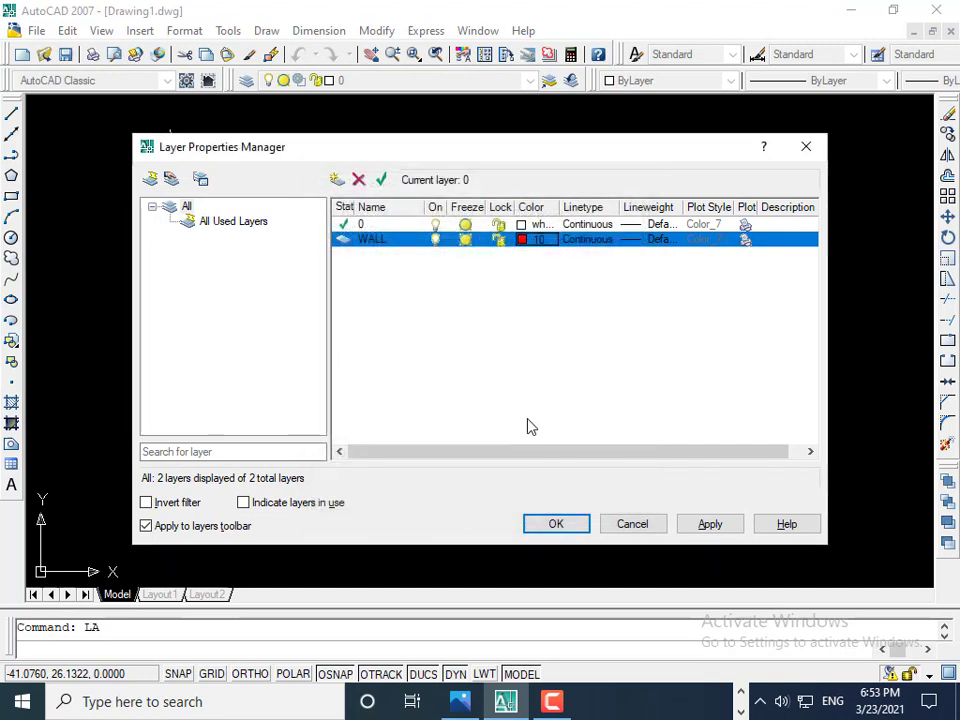
Load the ACAD_ISO08W100 long-dash short-dash linetype and assign it to the WALL layer.
{"action": "left_click", "coordinate": [580, 242]}
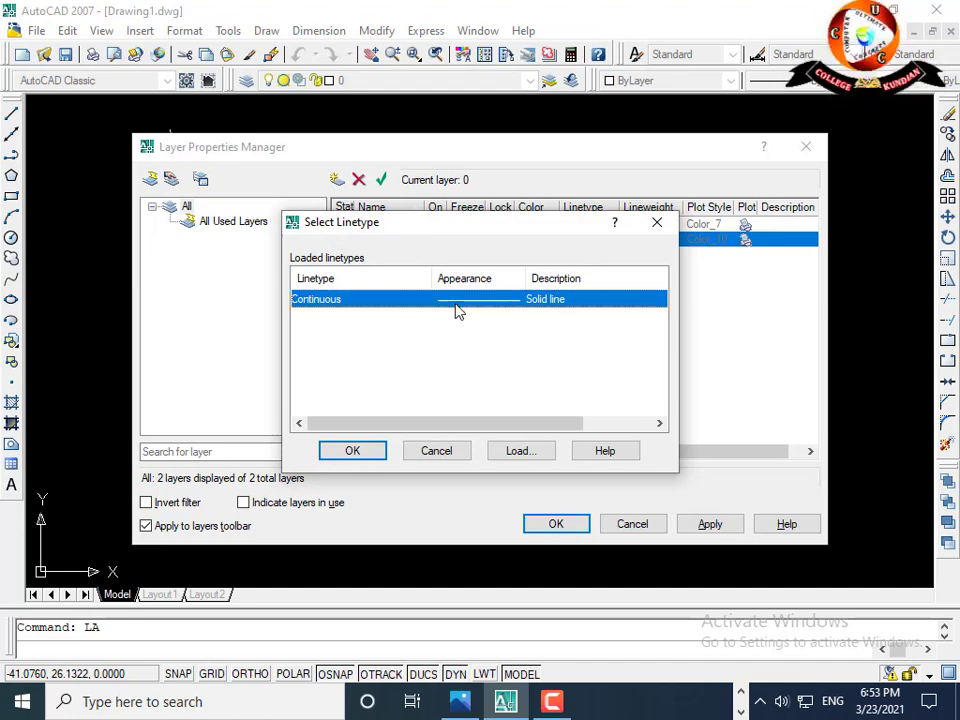
{"action": "left_click", "coordinate": [516, 452]}
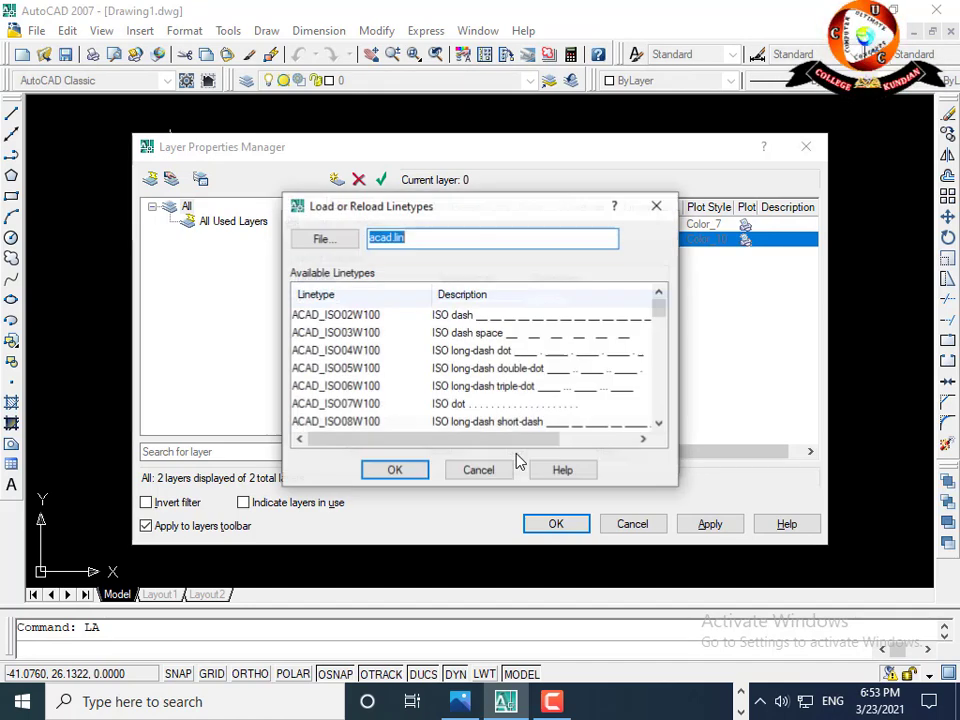
{"action": "left_click", "coordinate": [658, 424]}
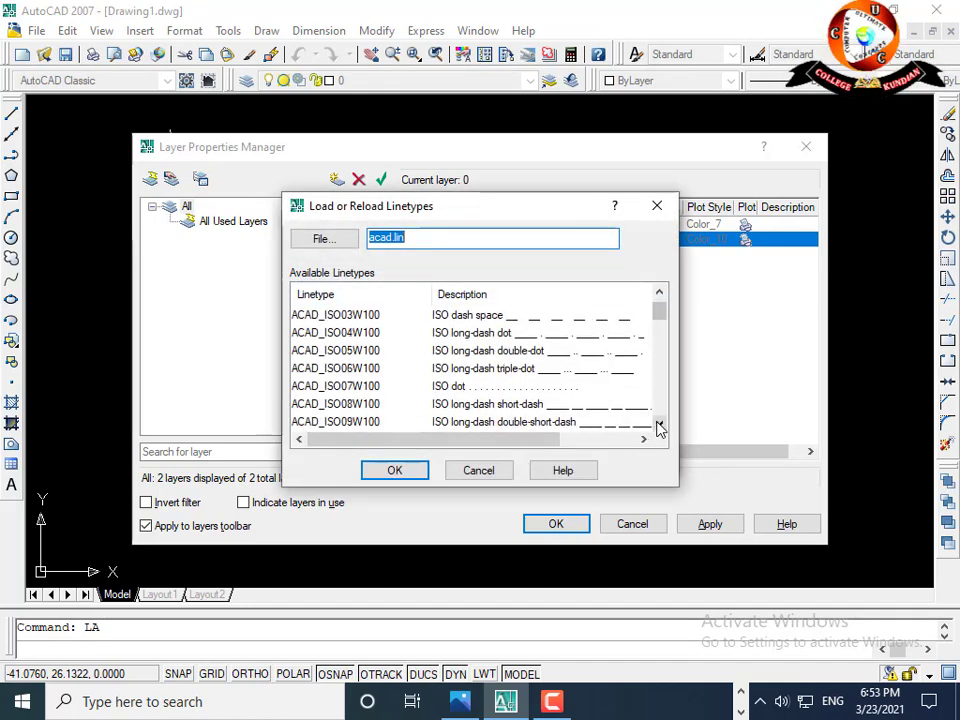
{"action": "left_click", "coordinate": [658, 424]}
{"action": "left_click", "coordinate": [658, 424]}
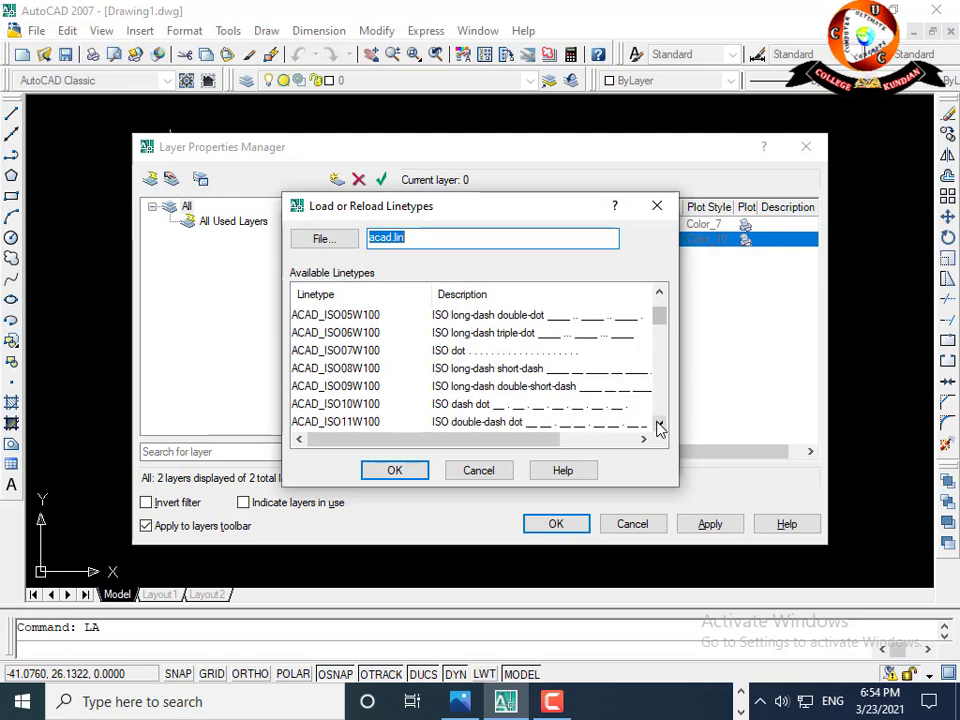
{"action": "left_click", "coordinate": [546, 374]}
{"action": "left_click", "coordinate": [410, 472]}
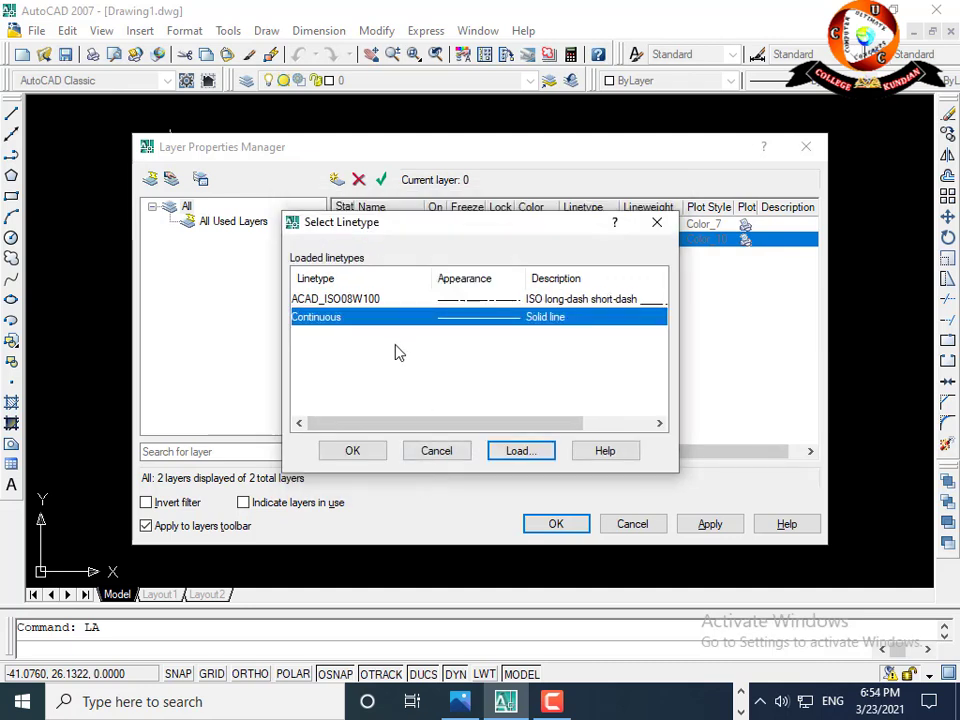
{"action": "left_click", "coordinate": [369, 299]}
{"action": "left_click", "coordinate": [375, 452]}
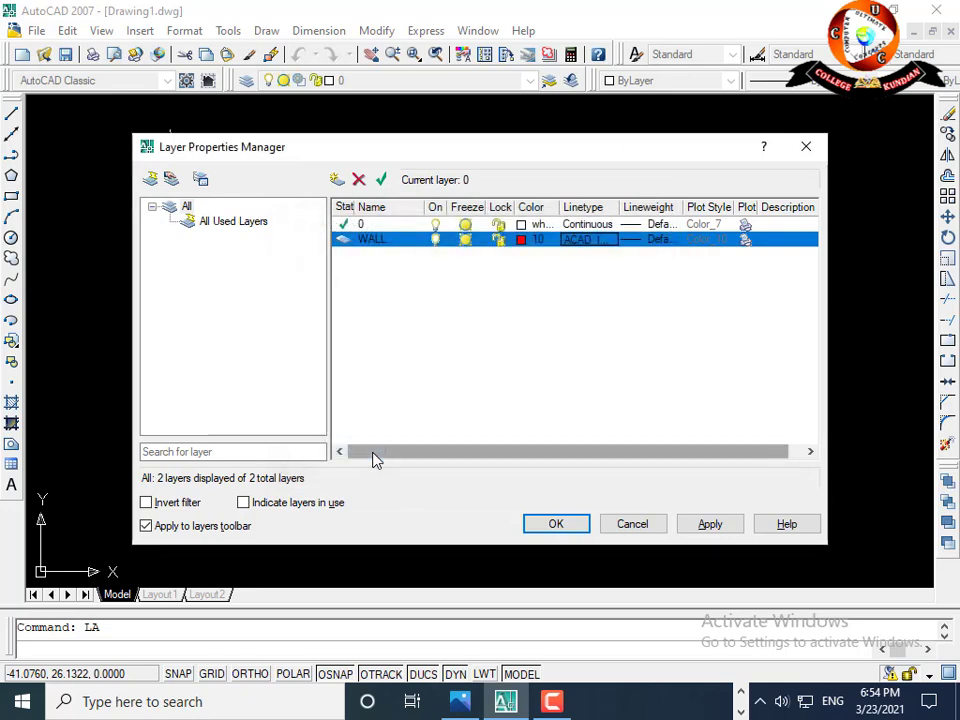
Give WALL a 0.30 mm lineweight, make it the current layer, and apply the changes.
{"action": "left_click", "coordinate": [640, 240]}
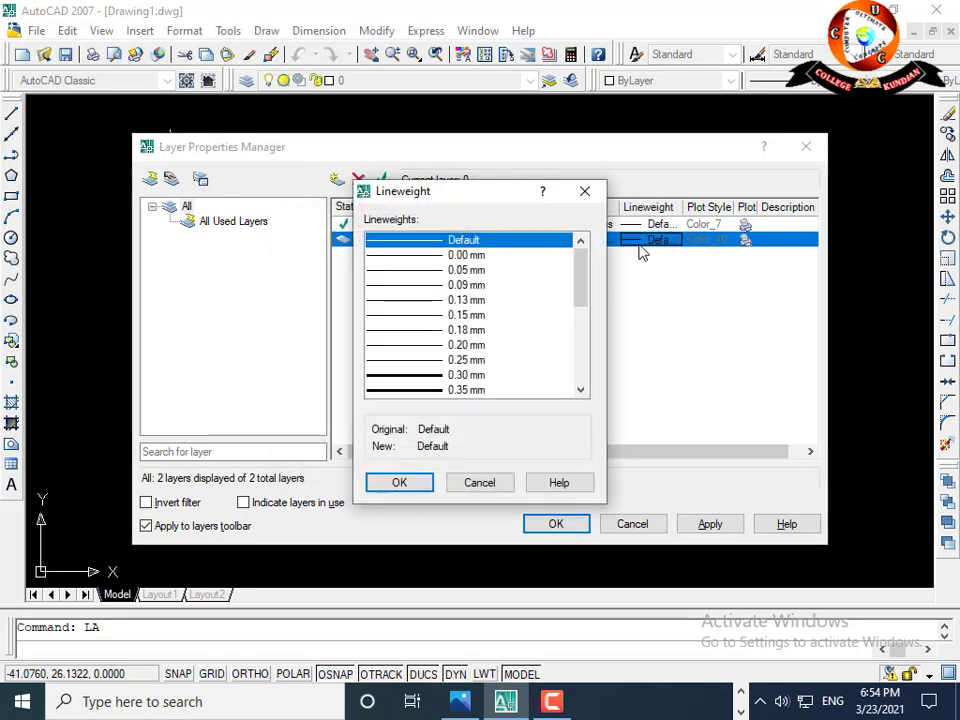
{"action": "left_click", "coordinate": [430, 376]}
{"action": "left_click", "coordinate": [401, 482]}
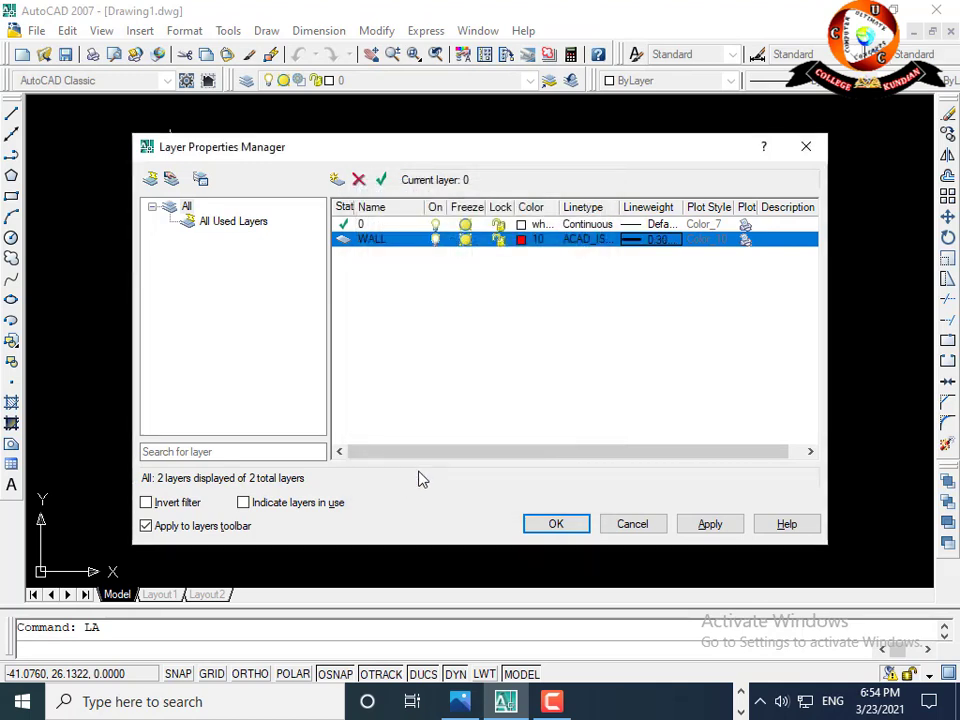
{"action": "left_click", "coordinate": [384, 182]}
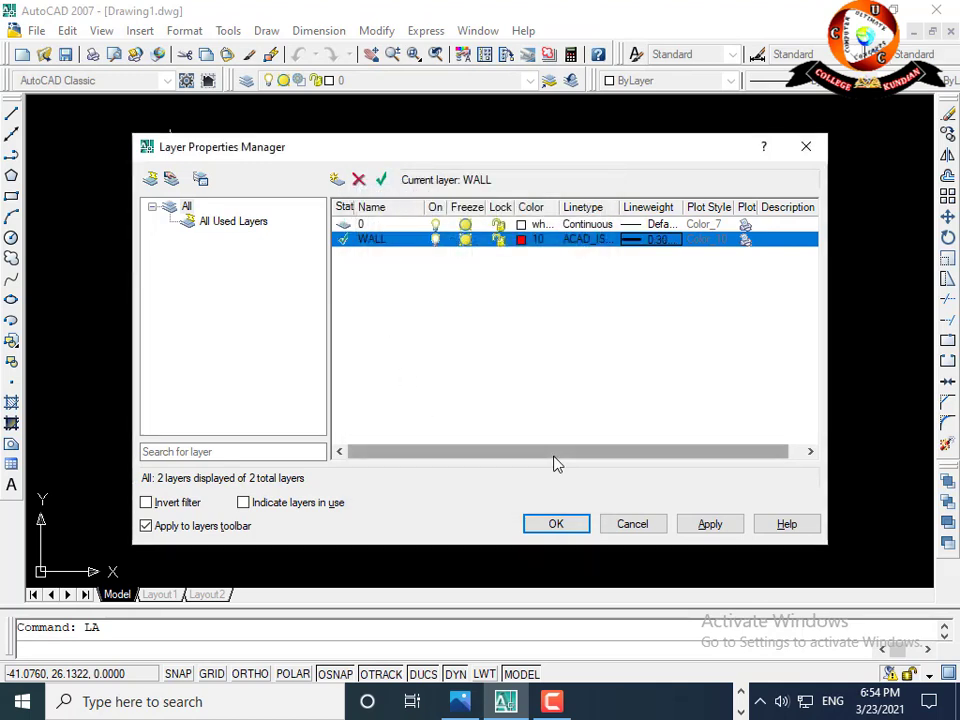
{"action": "left_click", "coordinate": [712, 530]}
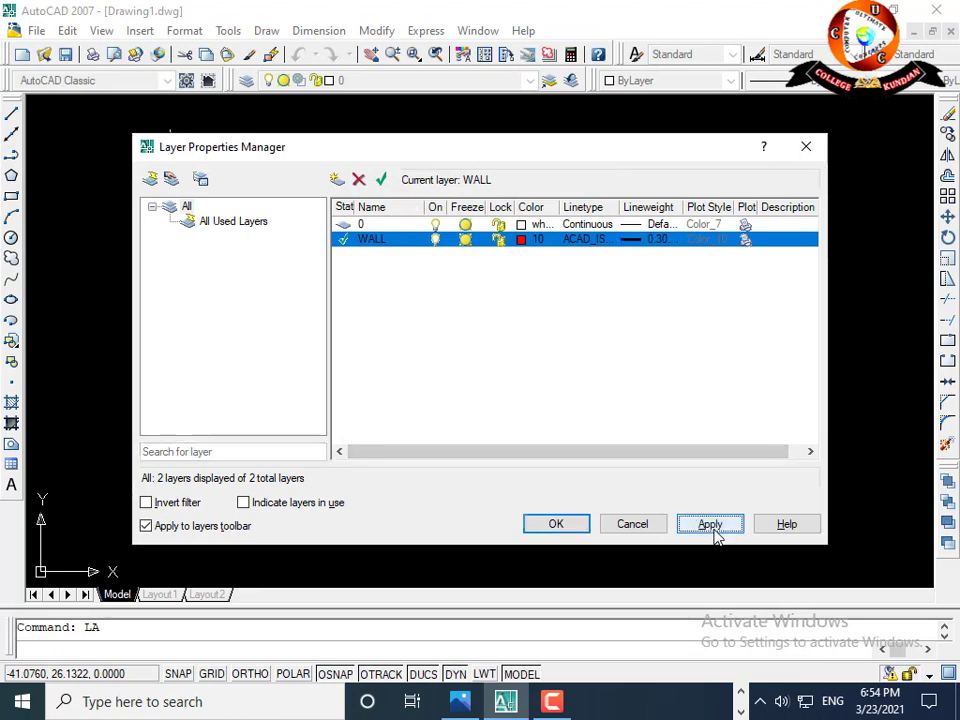
{"action": "left_click", "coordinate": [555, 524]}
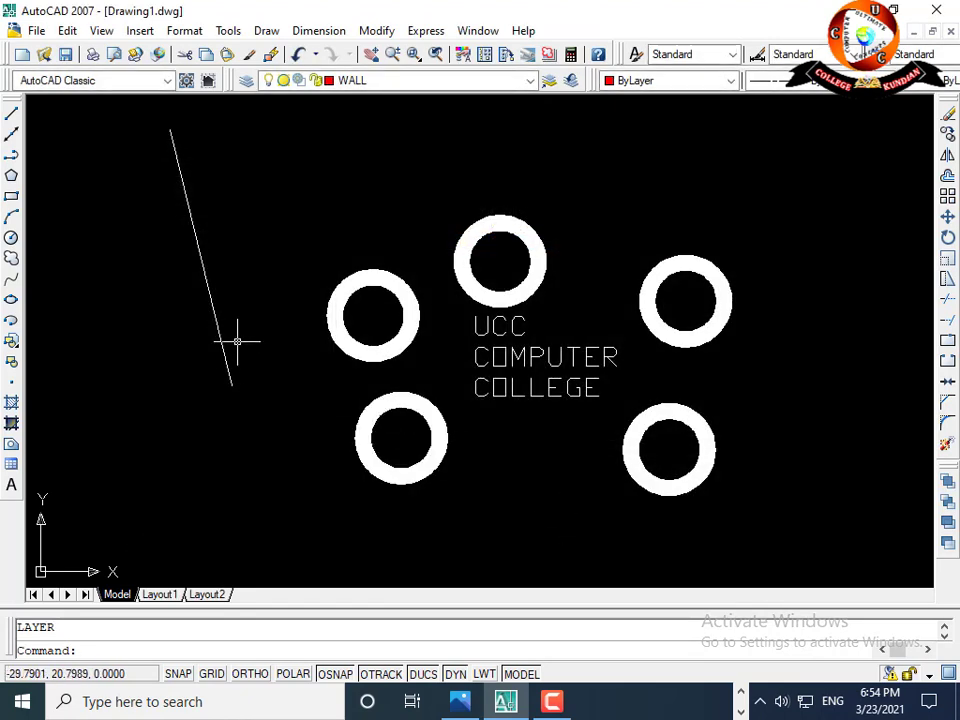
Draw a six-line outline enclosing the circles and UCC COMPUTER COLLEGE text, then reopen layer settings with LA.
{"action": "type", "text": "L"}
{"action": "key", "text": "Return"}
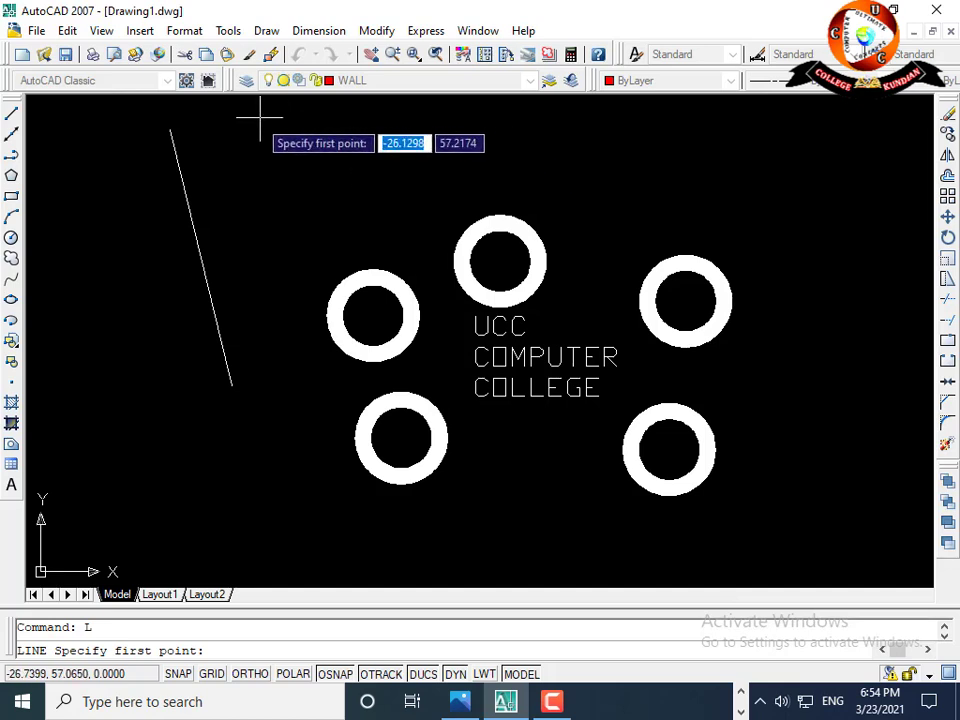
{"action": "left_click", "coordinate": [244, 122]}
{"action": "left_click", "coordinate": [812, 161]}
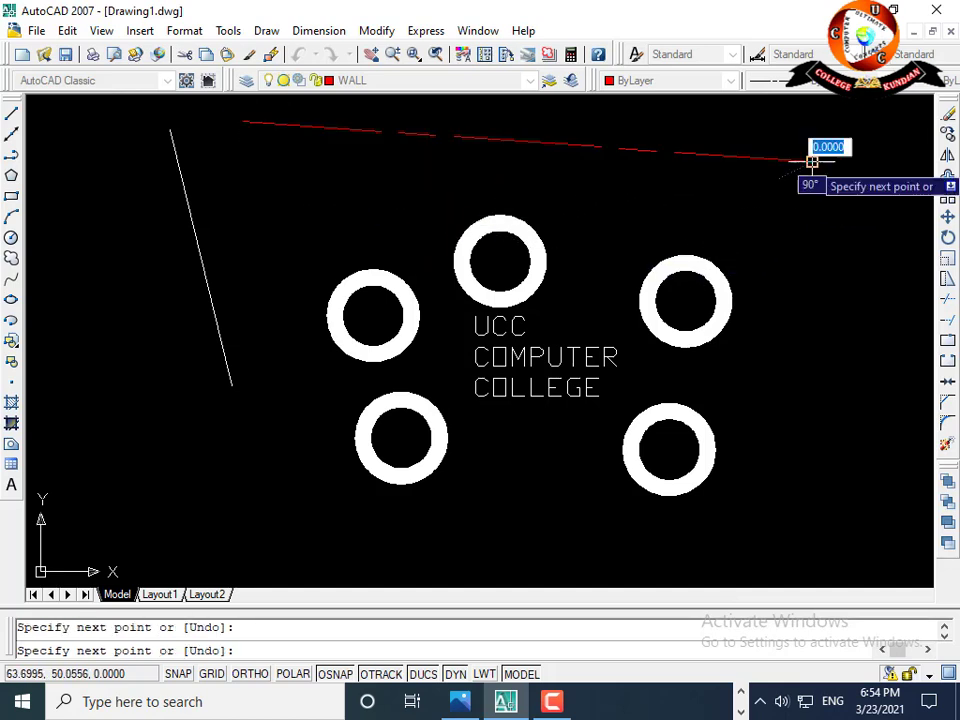
{"action": "left_click", "coordinate": [836, 458]}
{"action": "left_click", "coordinate": [735, 525]}
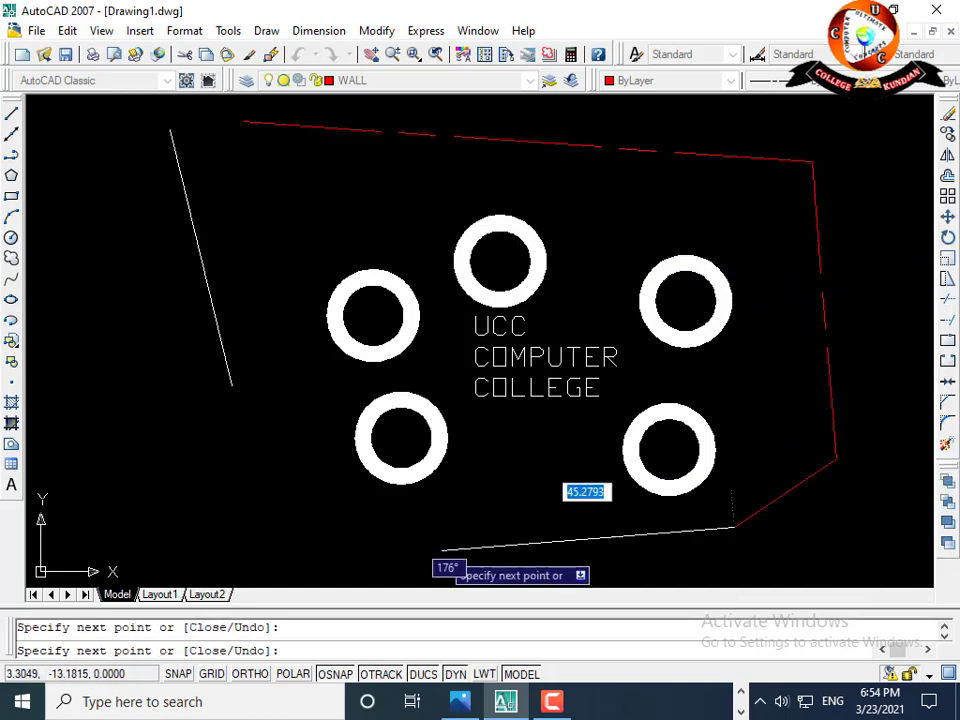
{"action": "left_click", "coordinate": [272, 543]}
{"action": "left_click", "coordinate": [286, 385]}
{"action": "left_click", "coordinate": [220, 212]}
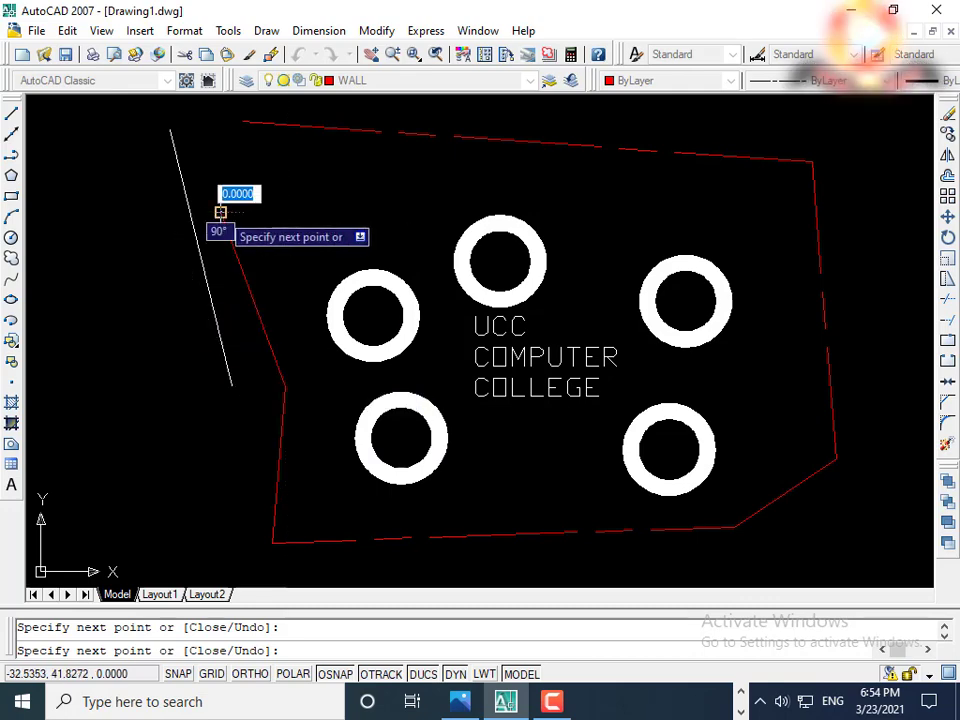
{"action": "key", "text": "Escape"}
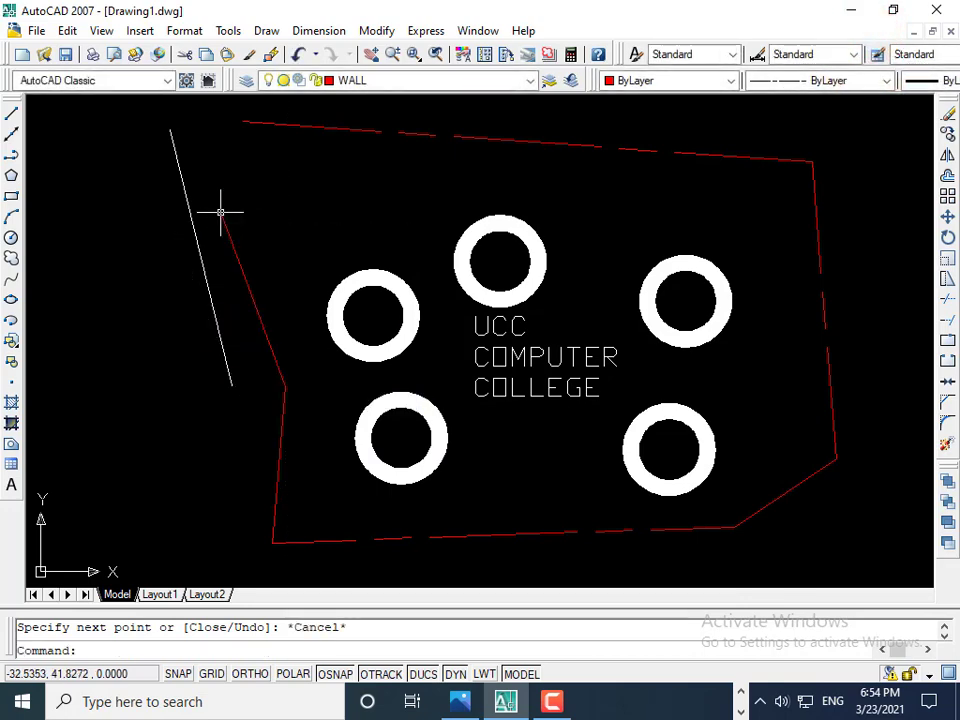
{"action": "type", "text": "LA"}
{"action": "key", "text": "Return"}
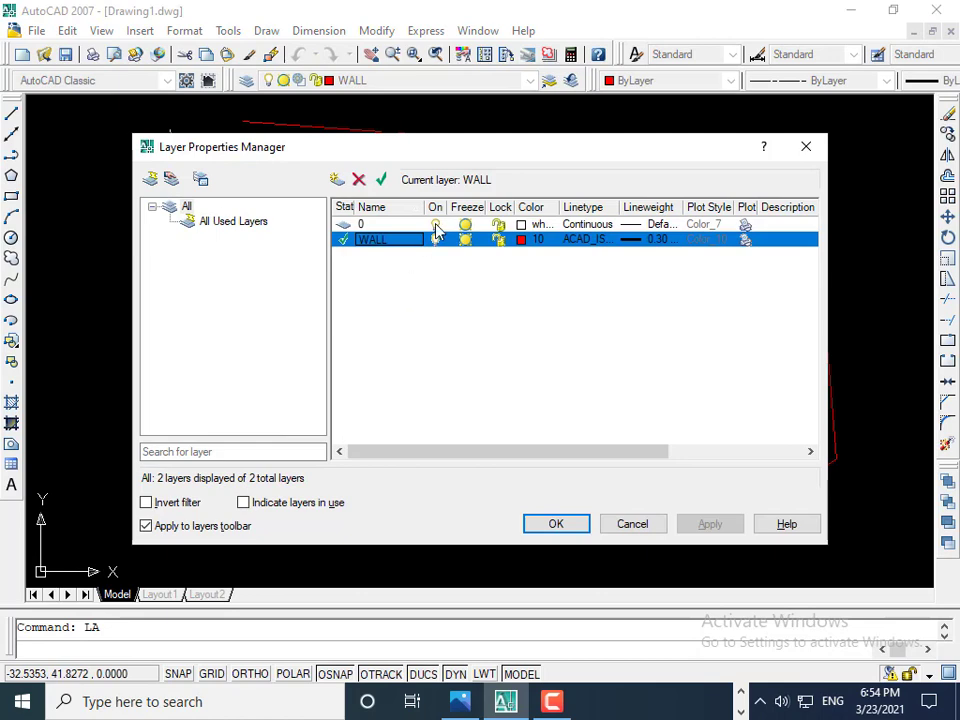
Turn layer 0 off so only the red WALL outline shows, dismissing the SpyHunter popup.
{"action": "left_click_drag", "start_coordinate": [352, 150], "coordinate": [462, 138]}
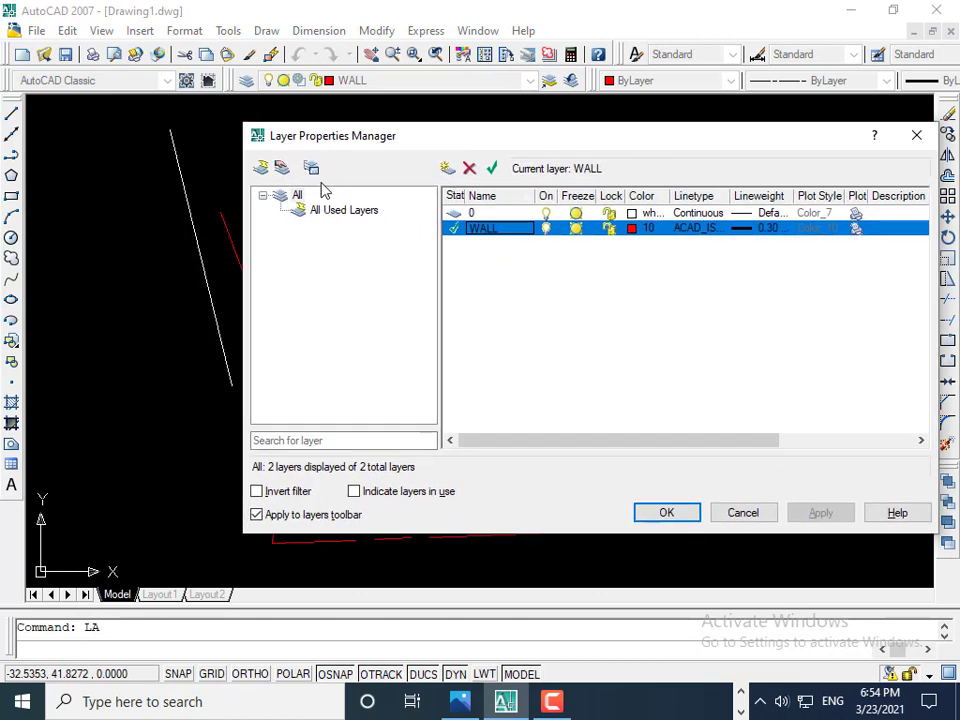
{"action": "left_click", "coordinate": [546, 214]}
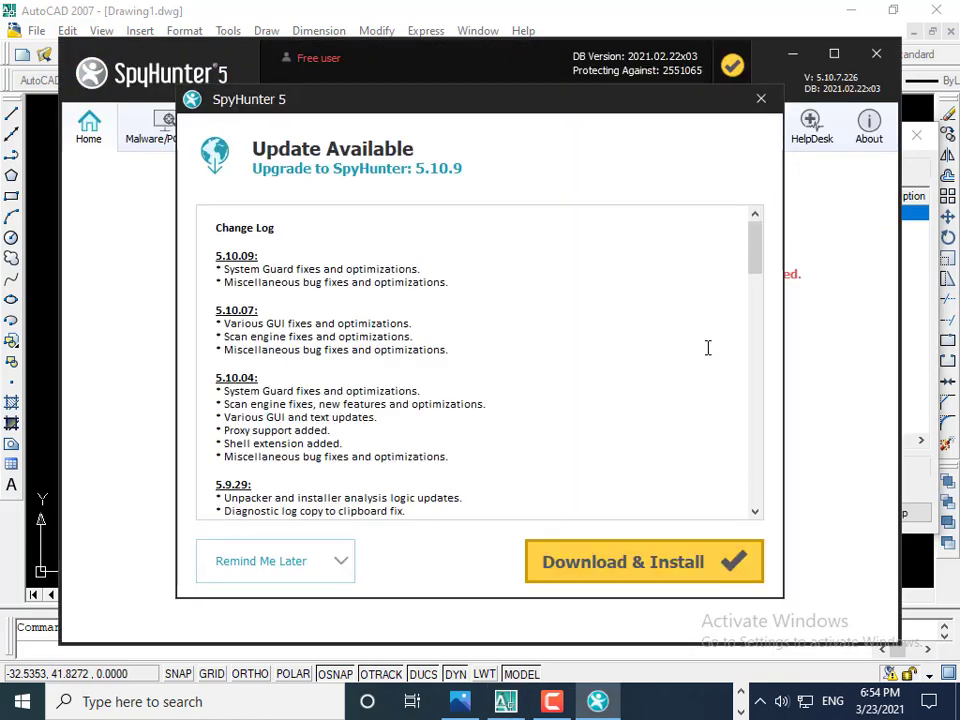
{"action": "left_click", "coordinate": [761, 98]}
{"action": "left_click", "coordinate": [876, 53]}
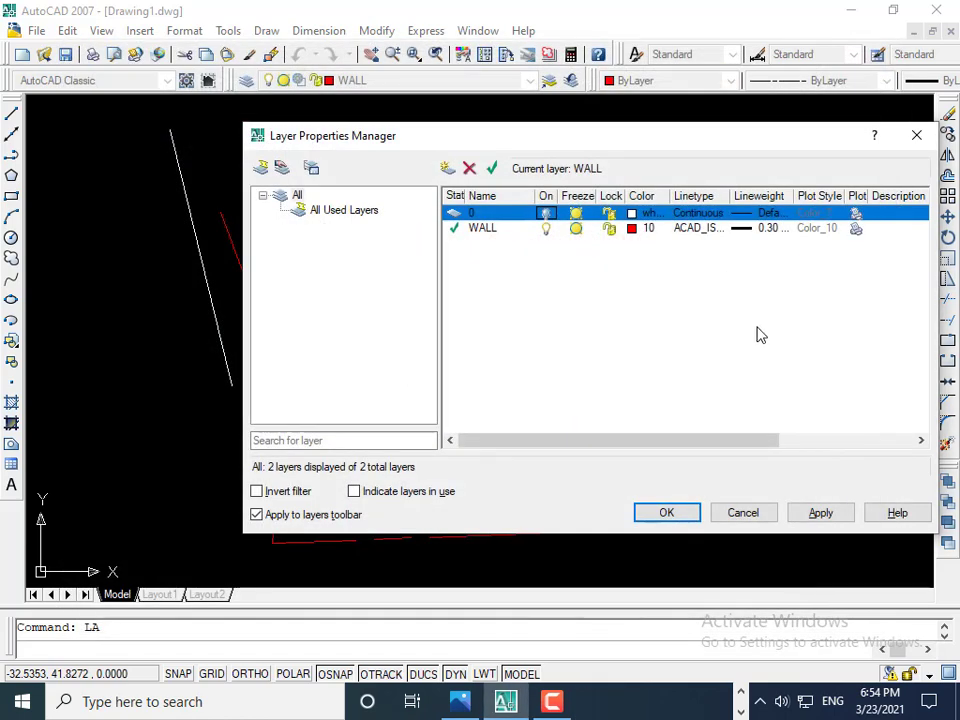
{"action": "left_click", "coordinate": [818, 513]}
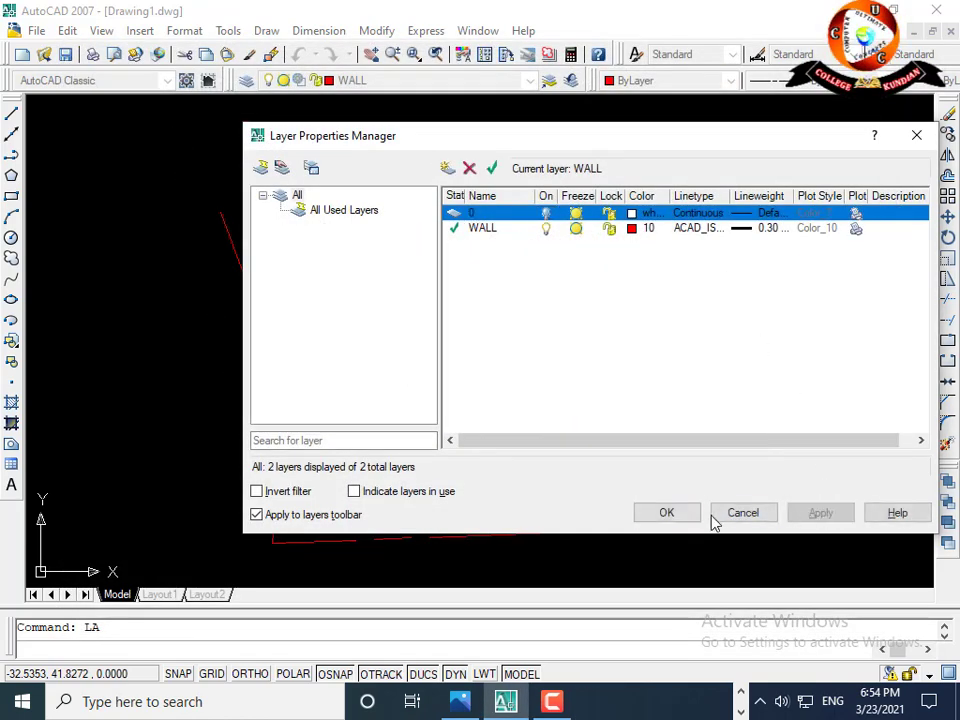
{"action": "left_click", "coordinate": [666, 512]}
{"action": "scroll", "coordinate": [330, 325], "scroll_direction": "down", "scroll_amount": 1}
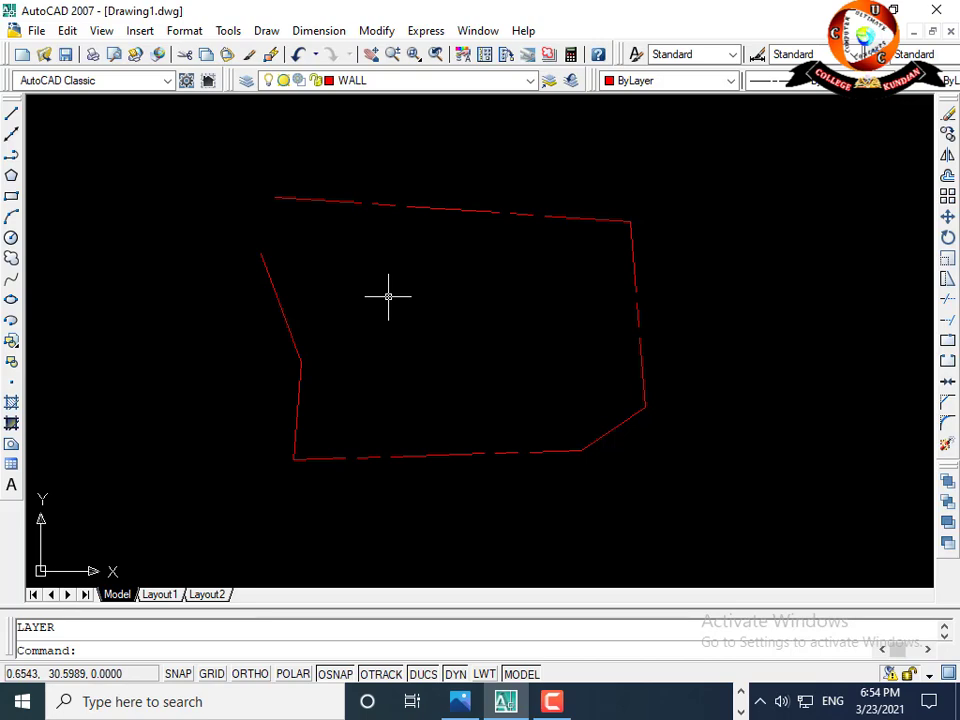
Turn layer 0 back on so the circles, text and slanted line reappear.
{"action": "type", "text": "LA"}
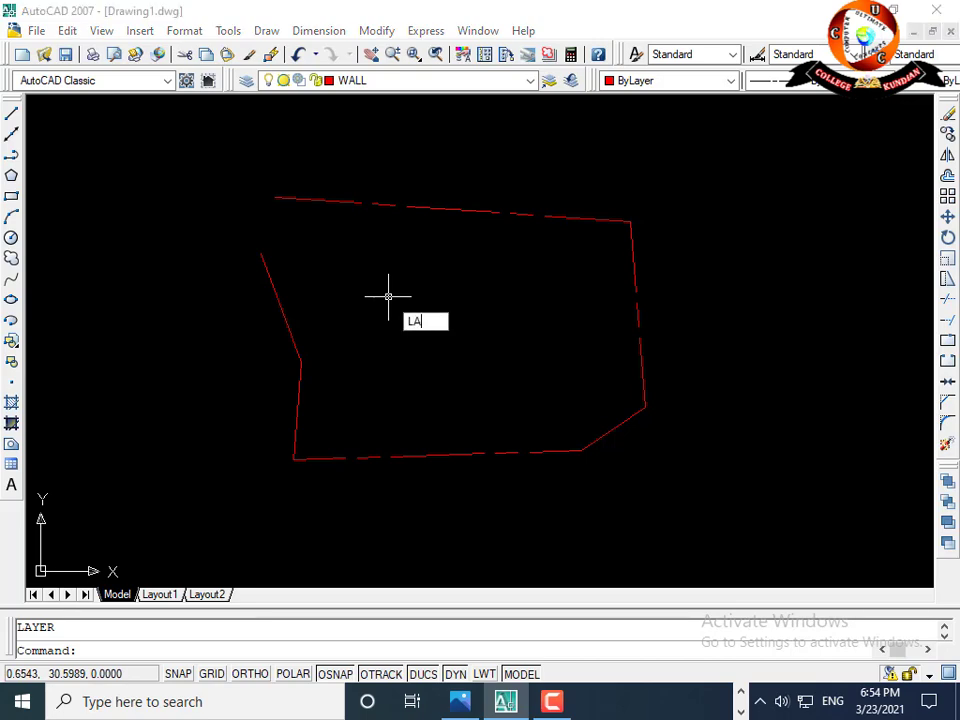
{"action": "key", "text": "Return"}
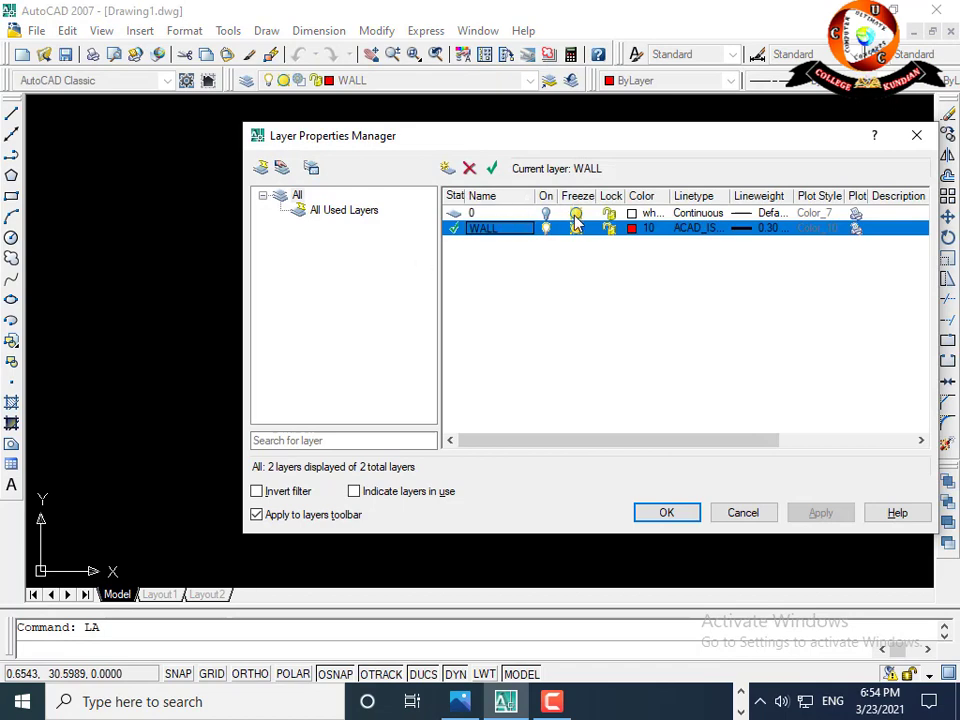
{"action": "left_click", "coordinate": [546, 213]}
{"action": "left_click", "coordinate": [818, 511]}
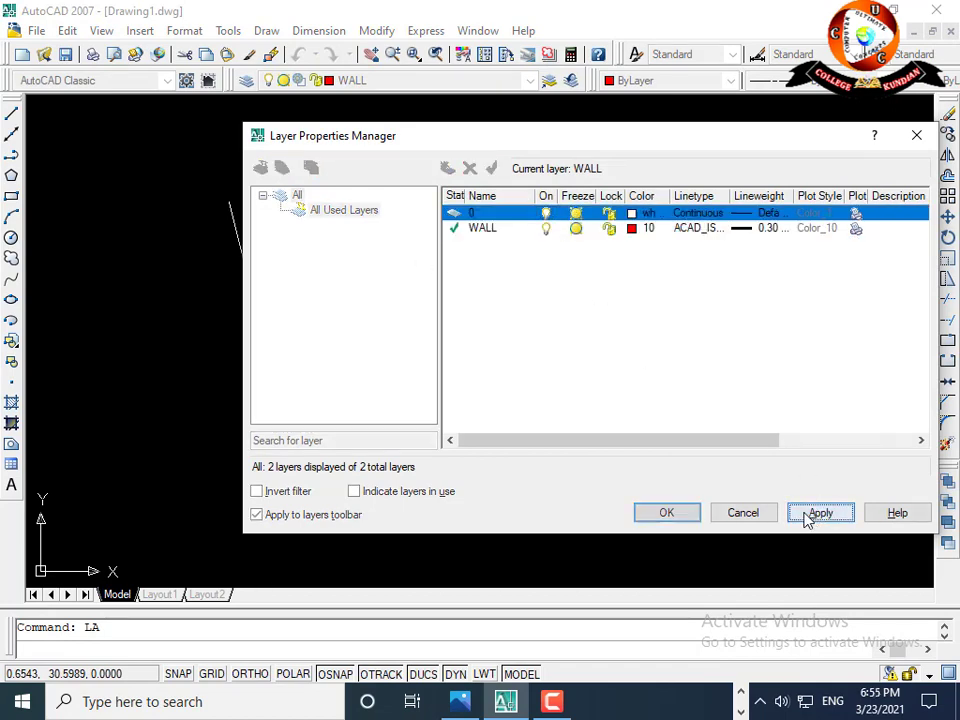
{"action": "left_click", "coordinate": [666, 512]}
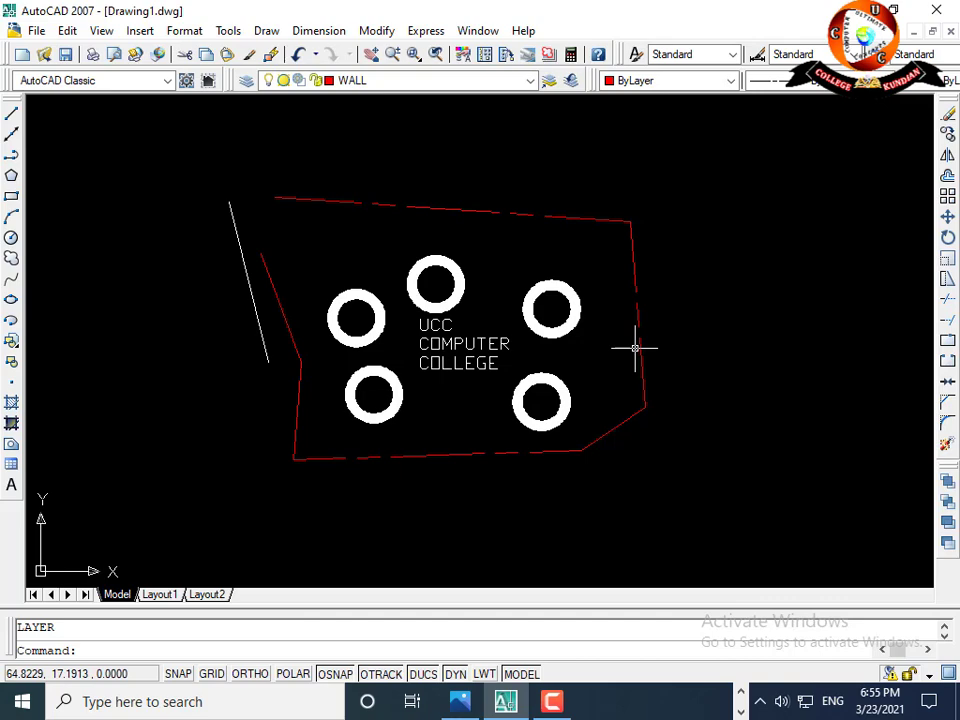
{"action": "type", "text": "P"}
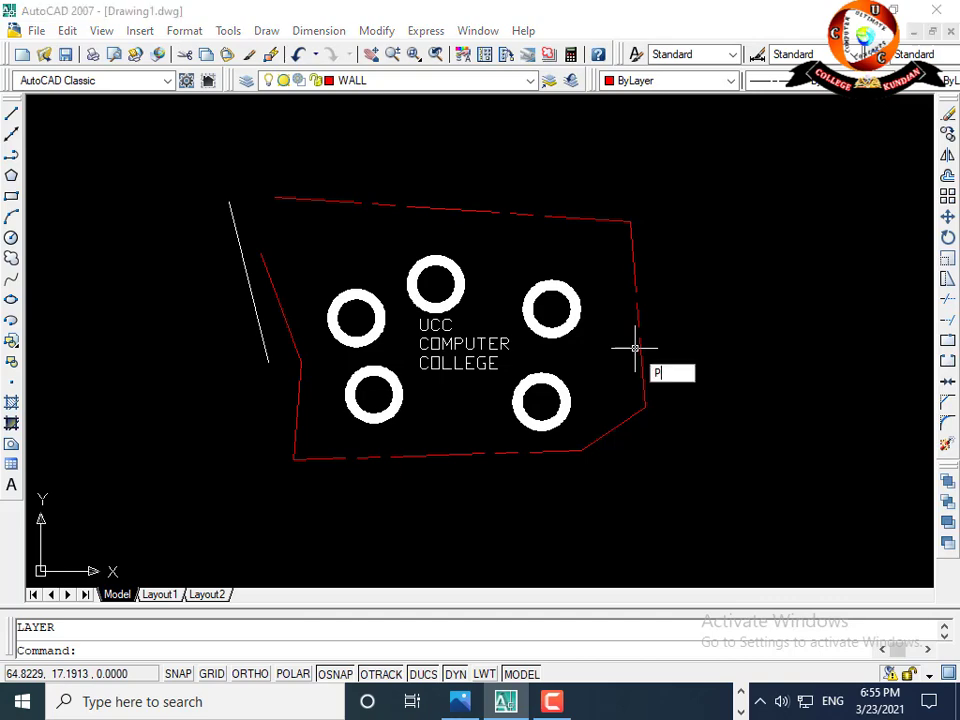
{"action": "type", "text": "U"}
{"action": "key", "text": "Return"}
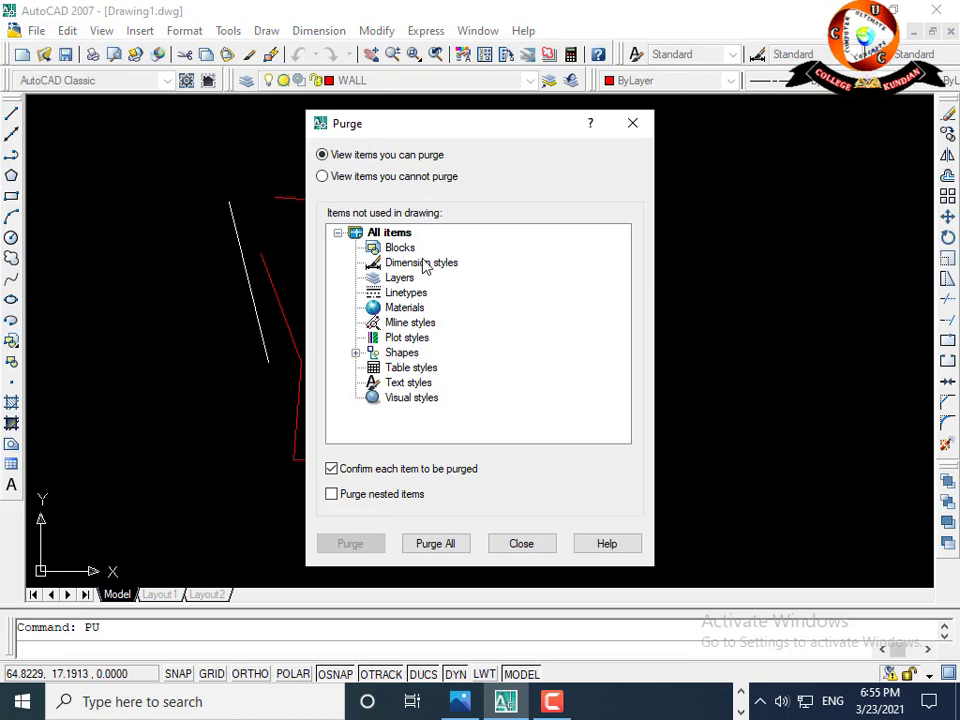
{"action": "left_click", "coordinate": [399, 278]}
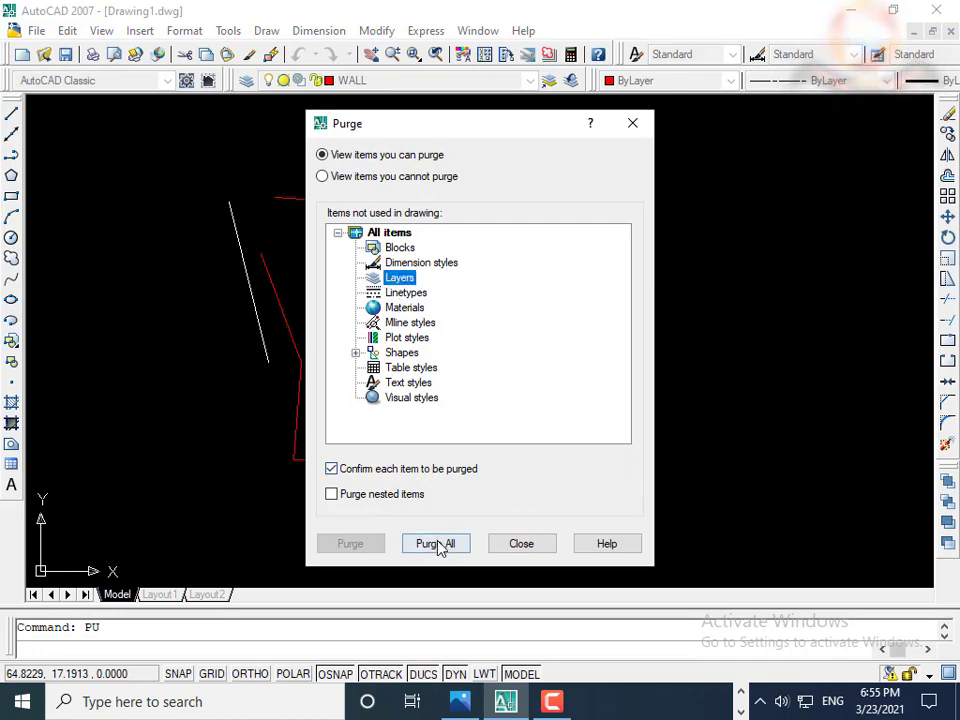
{"action": "left_click", "coordinate": [515, 544]}
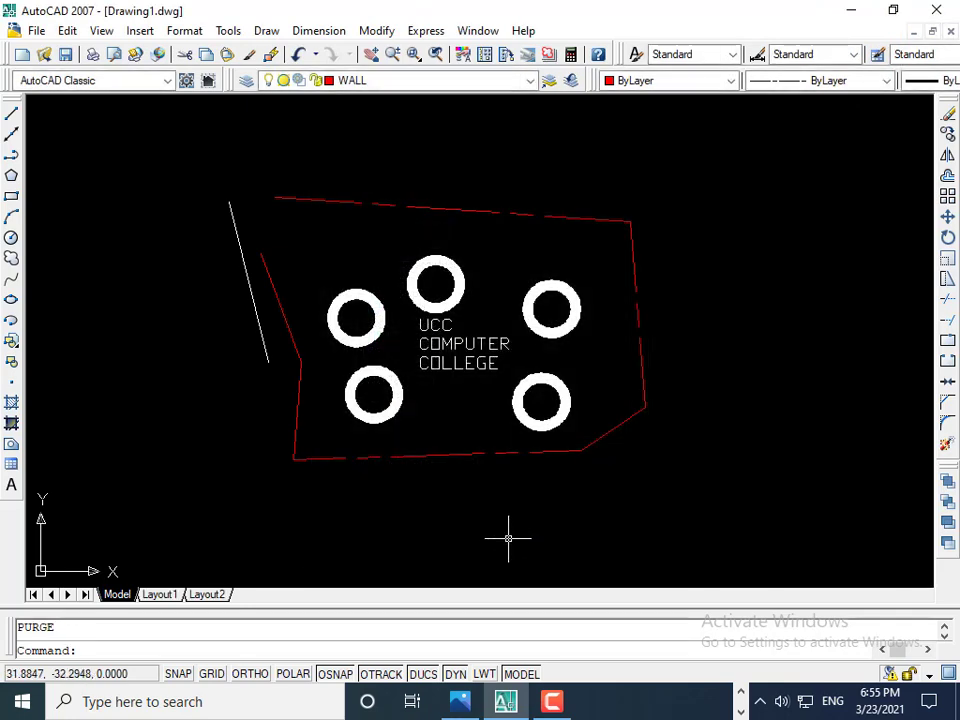